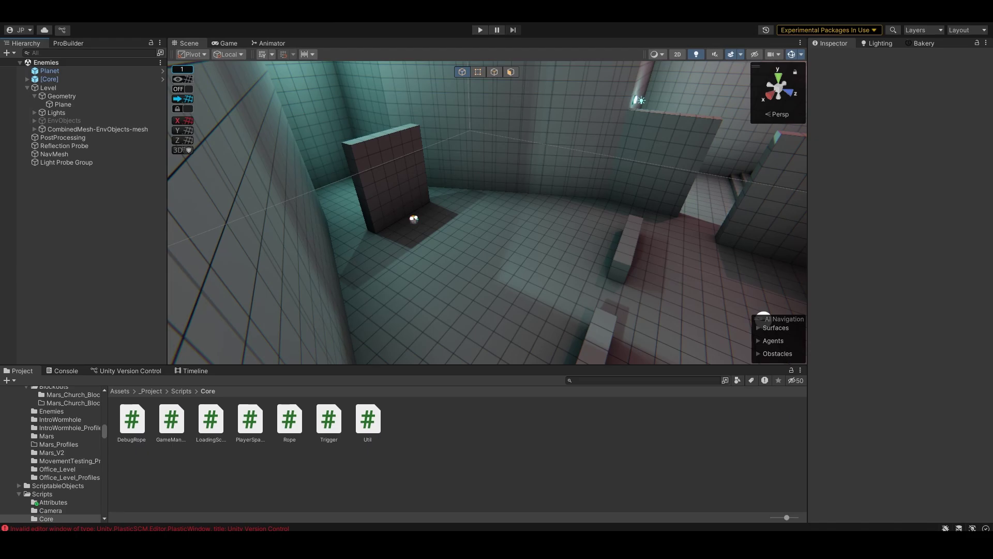
Step: Create an Axiom Player Spawn in the scene and place it on the floor of the walled teal room
right_click(94, 121)
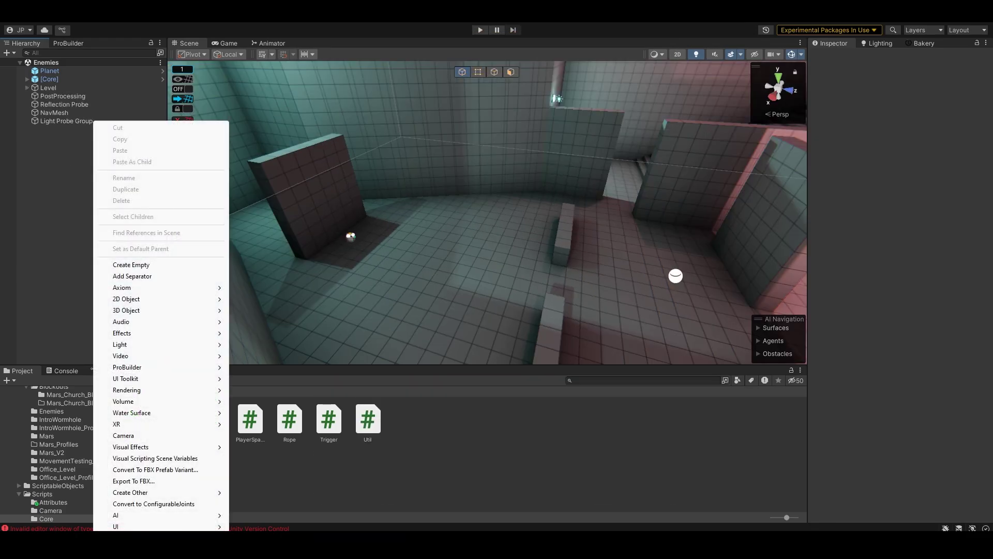
mouse_move(134, 287)
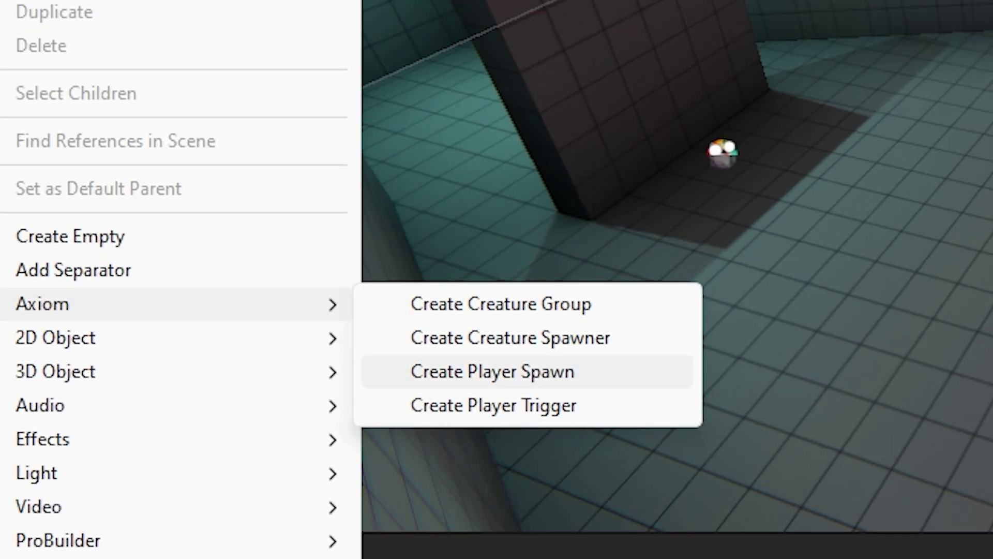
left_click(493, 371)
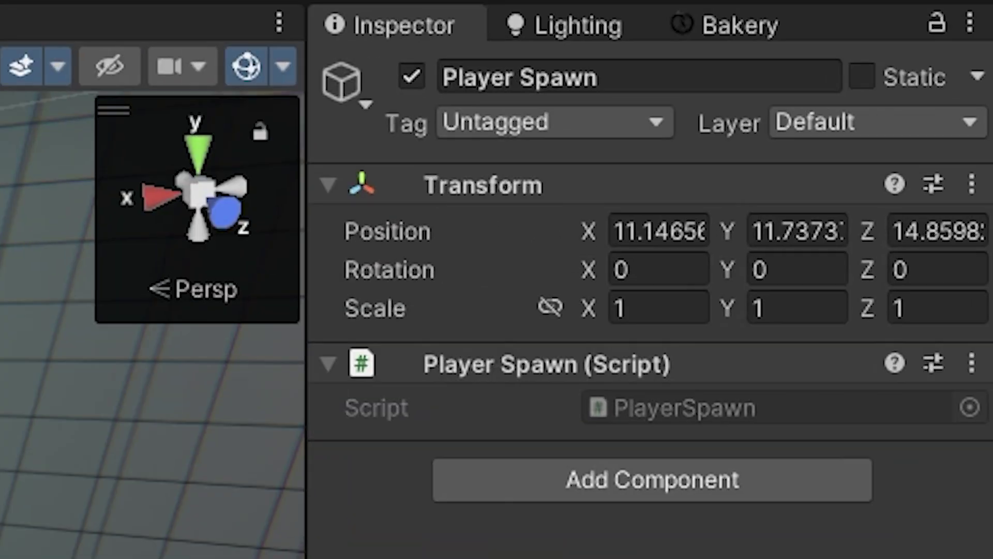
left_click_drag(454, 225, 484, 234, "ctrl+shift")
key("f")
right_click_drag(485, 234, 467, 290)
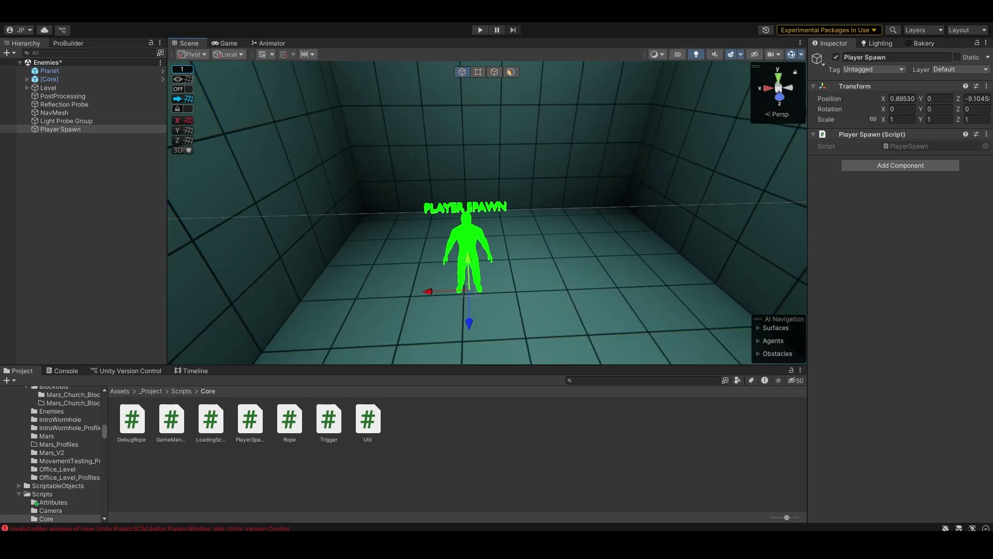
left_click_drag(468, 290, 512, 279, "ctrl+shift")
left_click(512, 445)
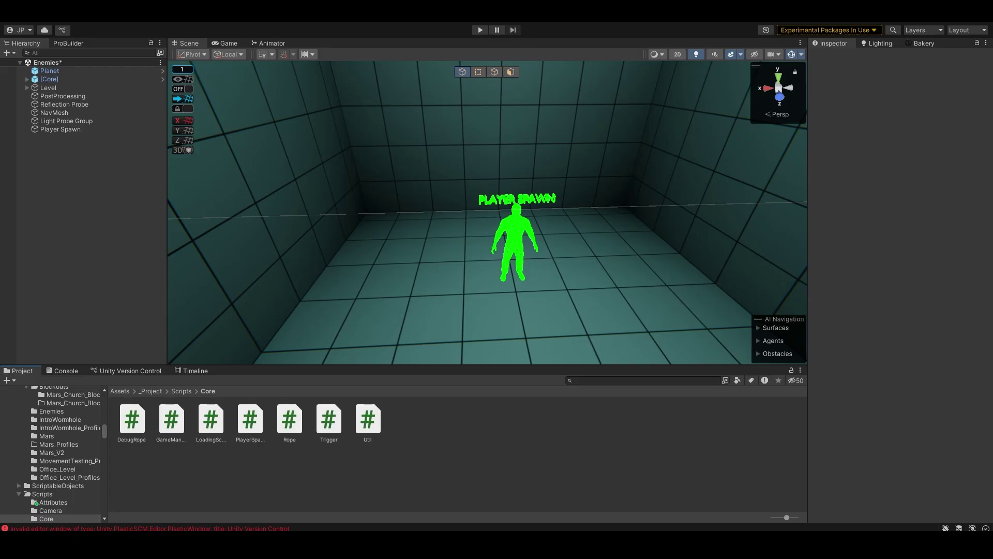
Step: Create an Axiom Creature Spawner and place it on the open floor beyond the low blocks
right_click_drag(512, 290, 508, 257)
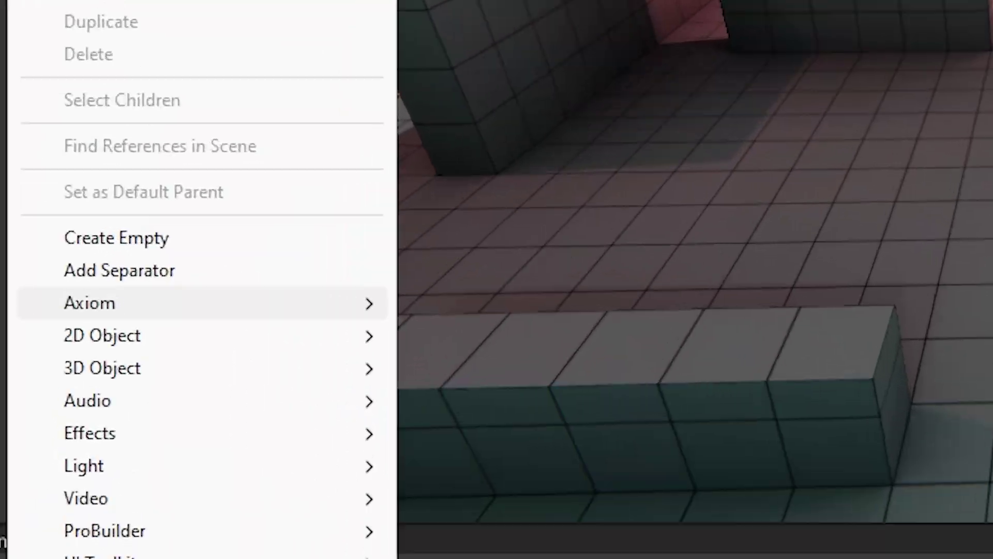
mouse_move(207, 304)
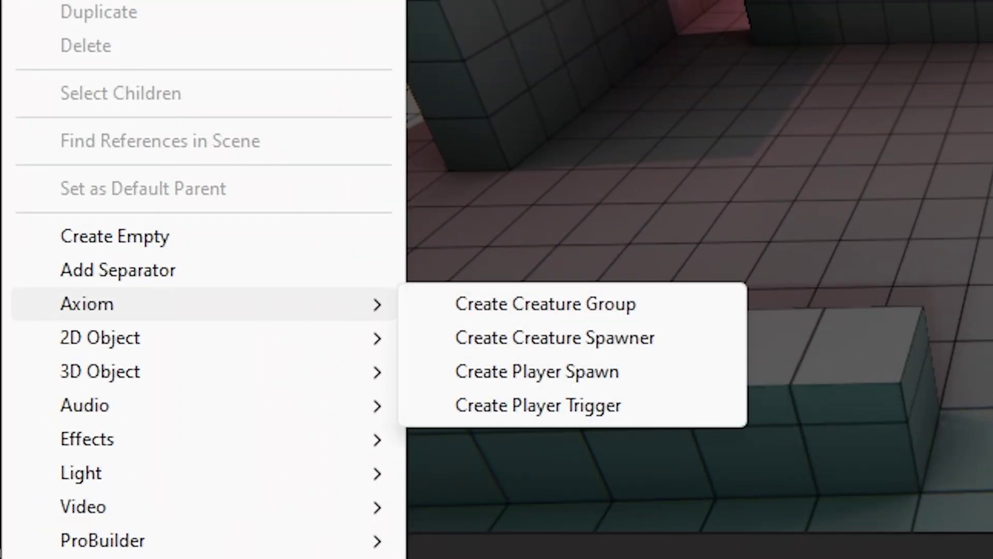
left_click(555, 337)
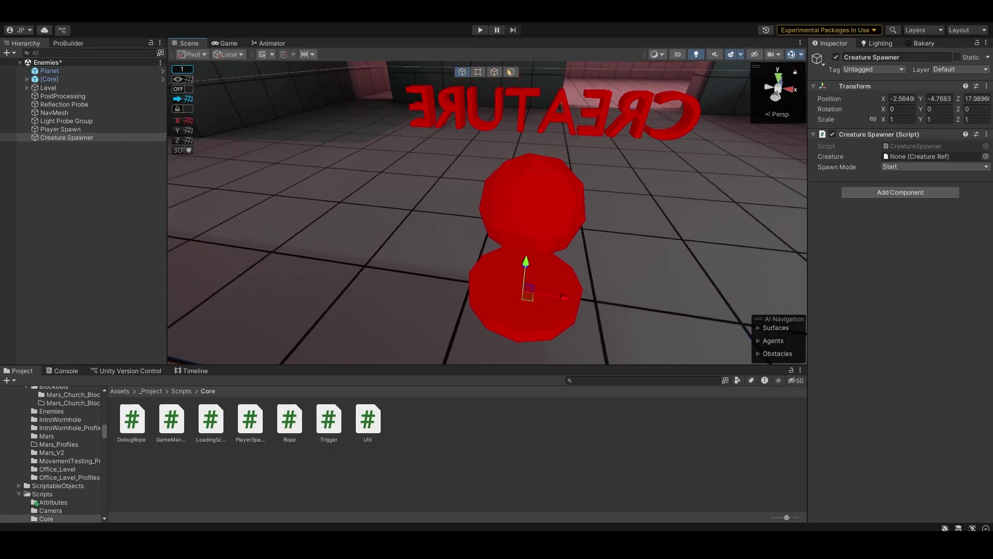
left_click(594, 259)
right_click_drag(595, 258, 579, 220)
left_click(495, 245)
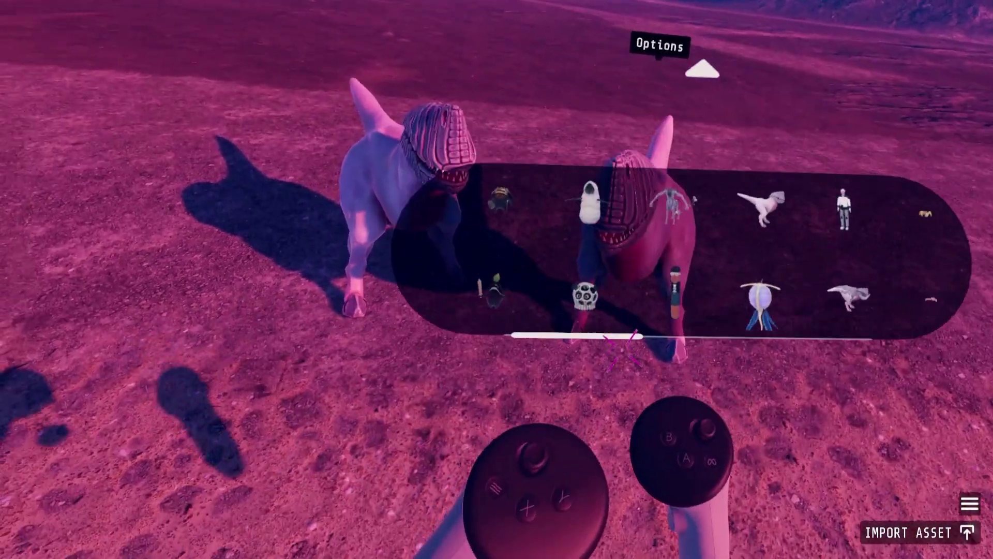
Step: Switch to the VR level editor, place the Cubehead creature from the asset palette and bring up its options
scroll(623, 347, "right", 5)
left_click(532, 222)
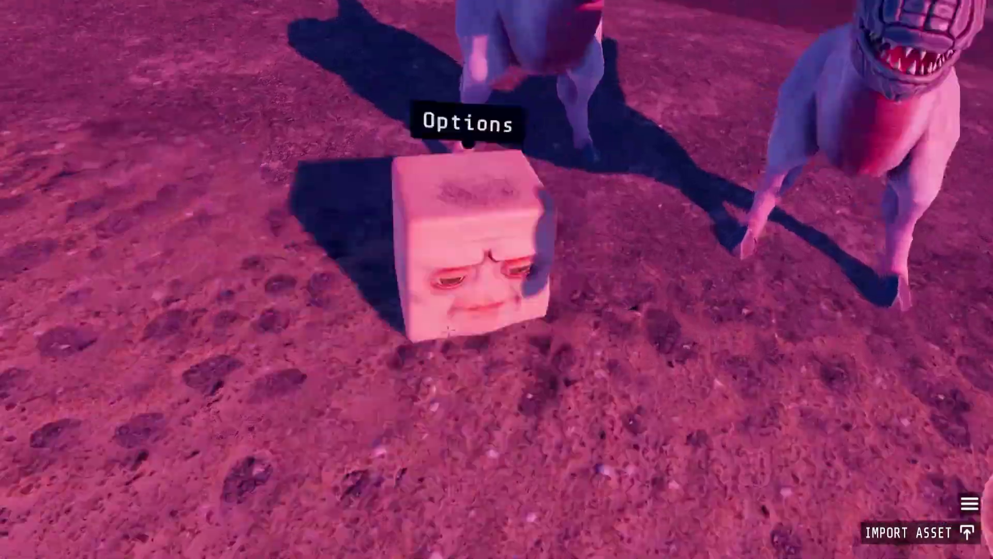
left_click(598, 248)
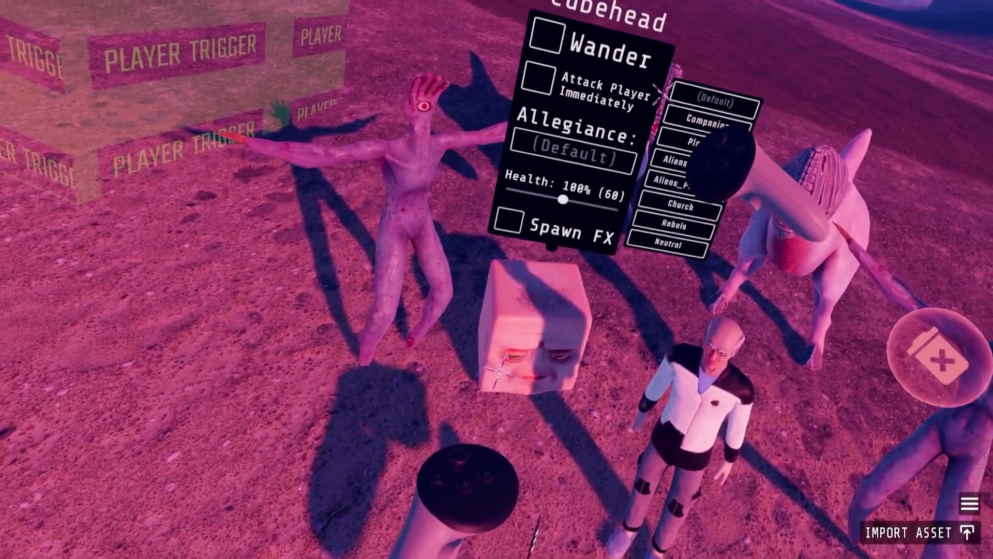
Step: Open the allegiance choices for the Handyman creature and choose Companion
left_click(548, 37)
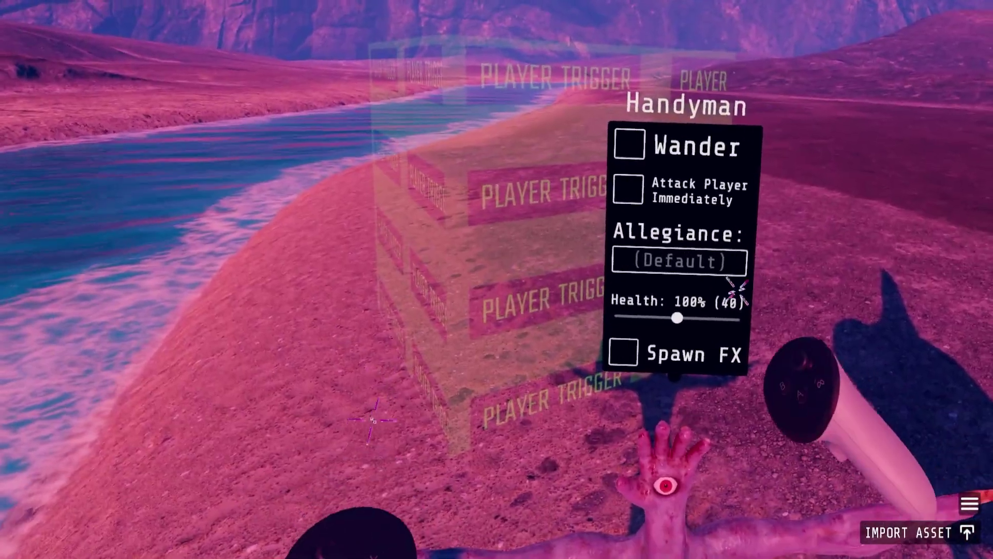
left_click(689, 230)
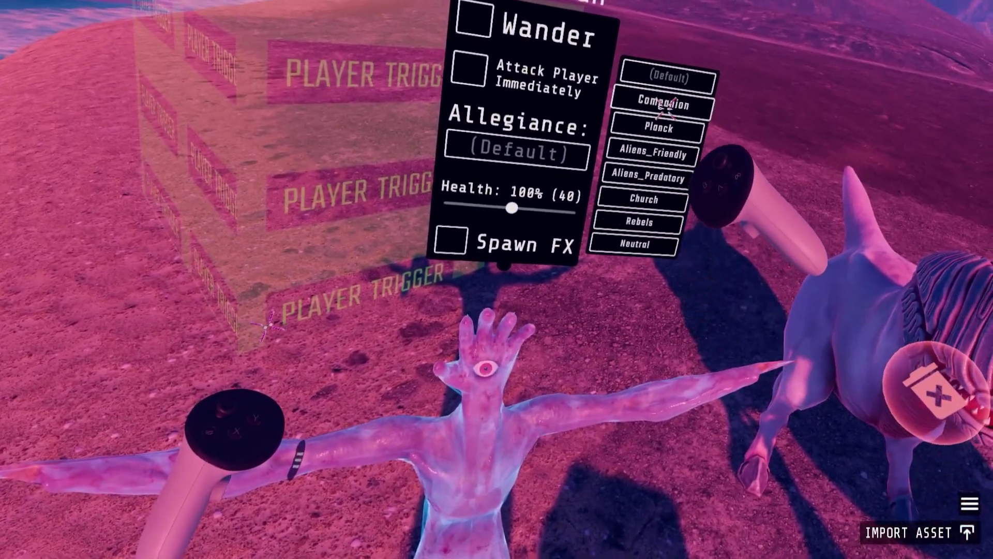
left_click(665, 106)
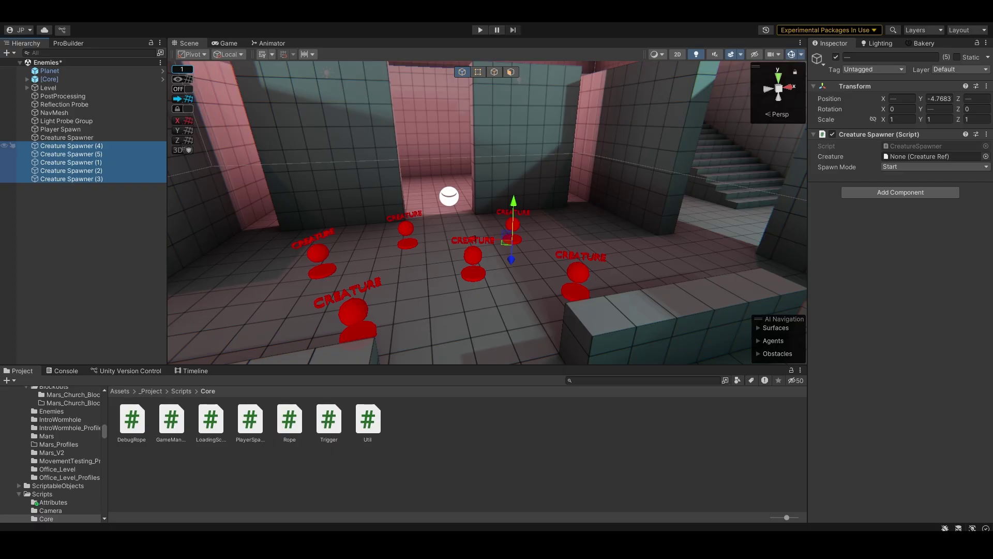
Step: Back in the Unity scene, create an Axiom Creature Group with no existing object selected
left_click(89, 218)
right_click(89, 218)
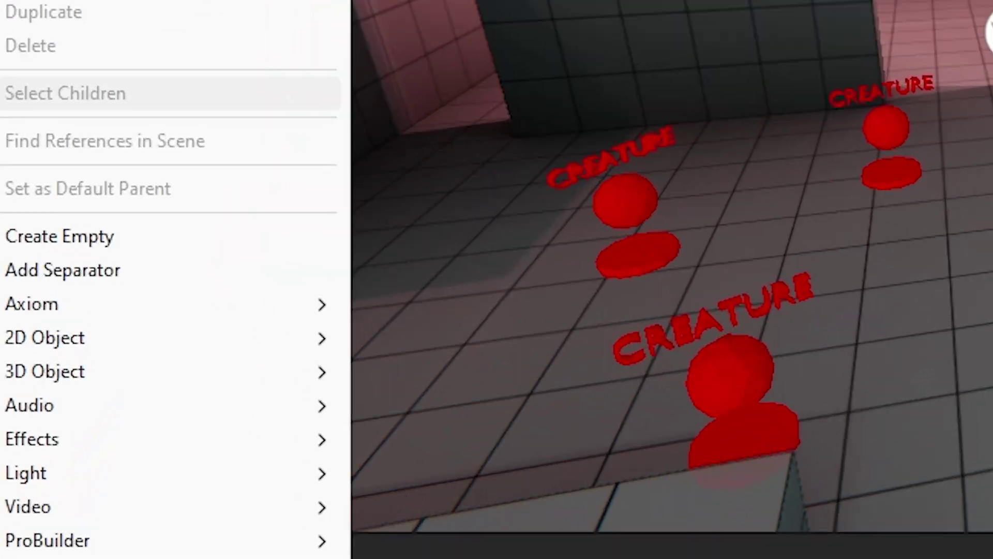
mouse_move(150, 288)
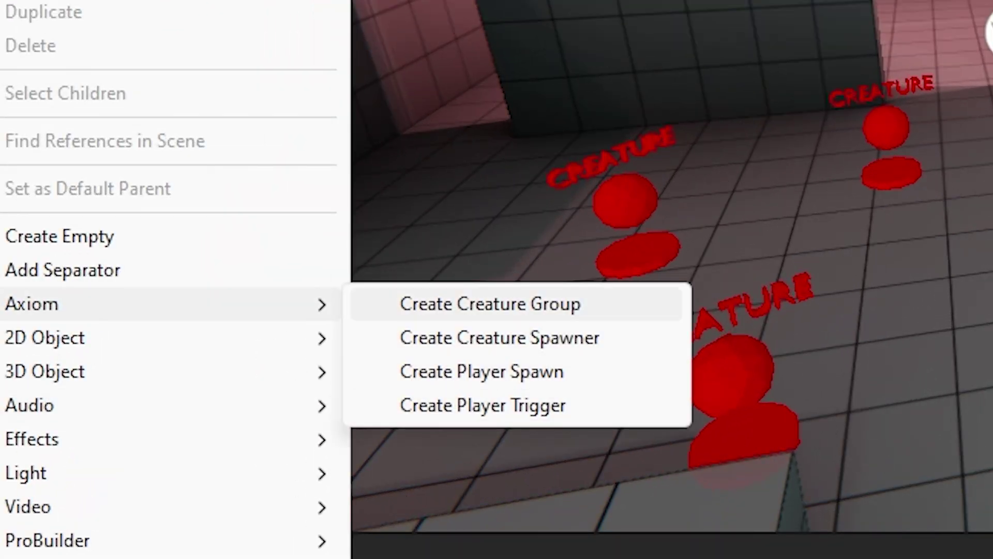
left_click(490, 303)
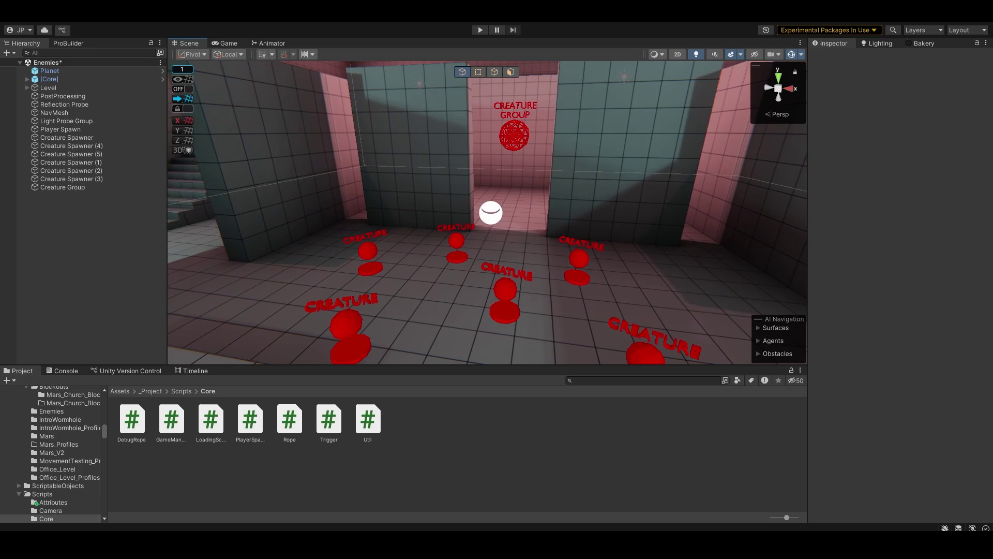
Step: Assign the Wart creature to all six Creature Spawners at once
right_click_drag(450, 243, 468, 275)
left_click(424, 277)
left_click(73, 179, "shift")
right_click_drag(435, 227, 391, 225)
left_click(986, 156)
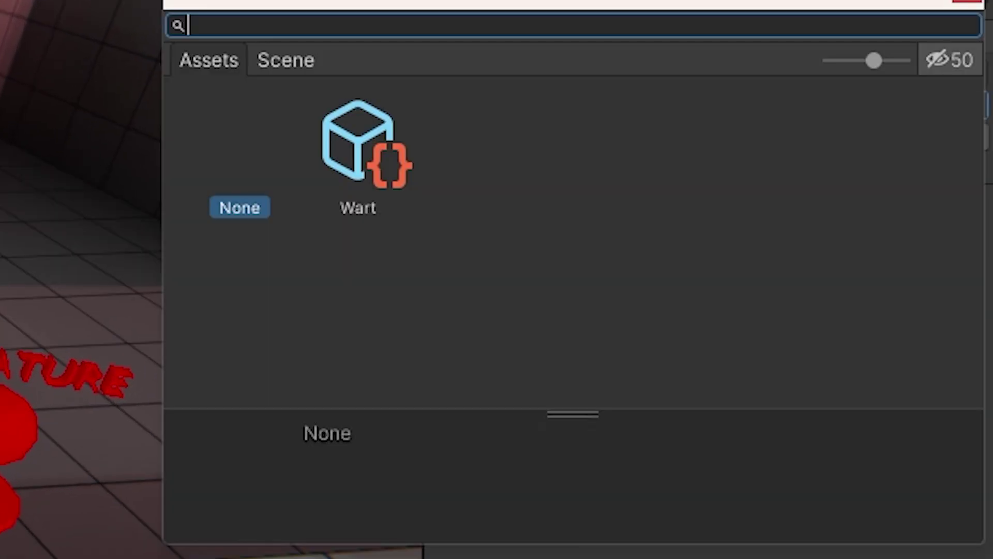
left_click(783, 176)
left_click(967, 1)
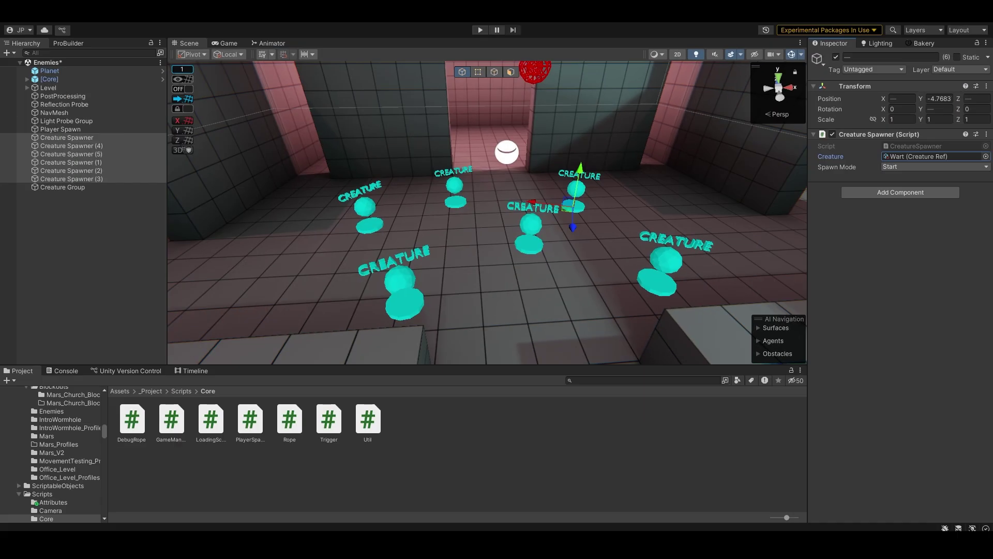
left_click(518, 207)
right_click_drag(517, 207, 519, 189)
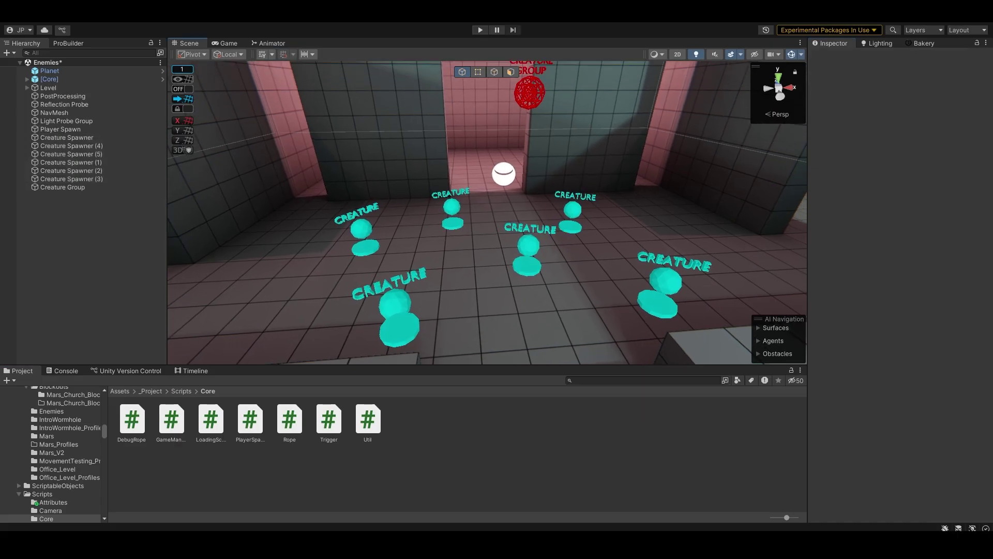
Step: Add all six Creature Spawners to the Creature Group's Spawners list using its Selection Mode
left_click(72, 179)
left_click(62, 187)
right_click_drag(362, 207, 440, 161)
key("s")
key("a")
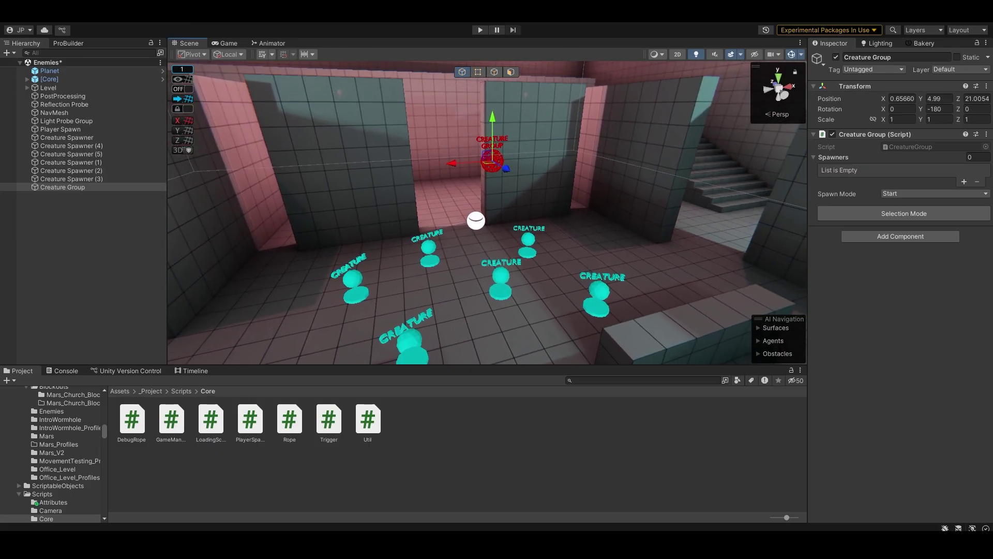
left_click(904, 213)
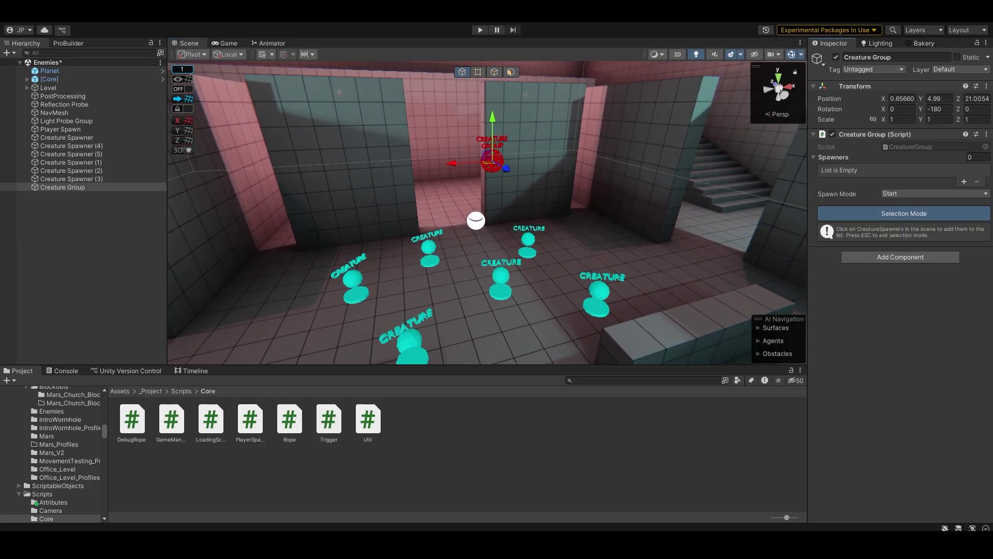
right_click_drag(496, 207, 505, 235)
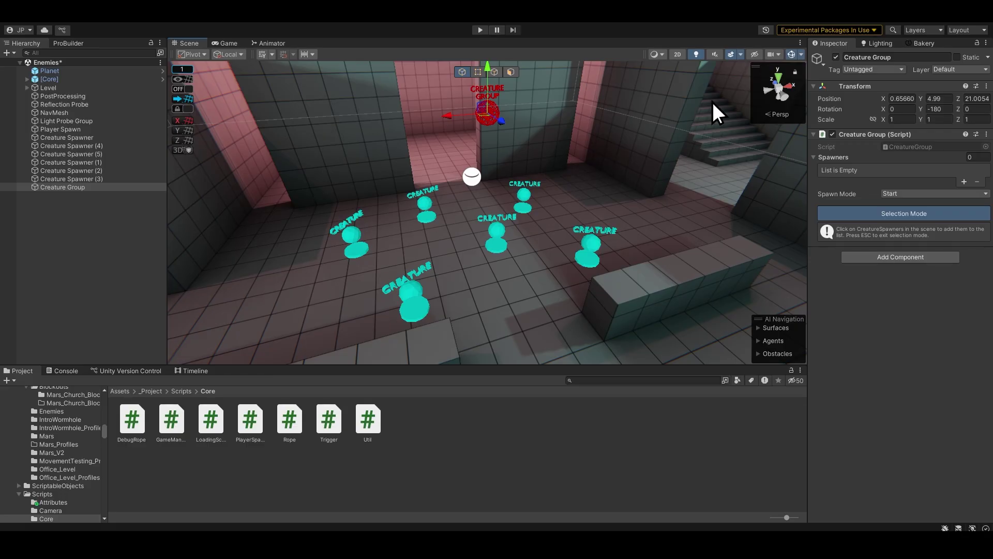
left_click(411, 299)
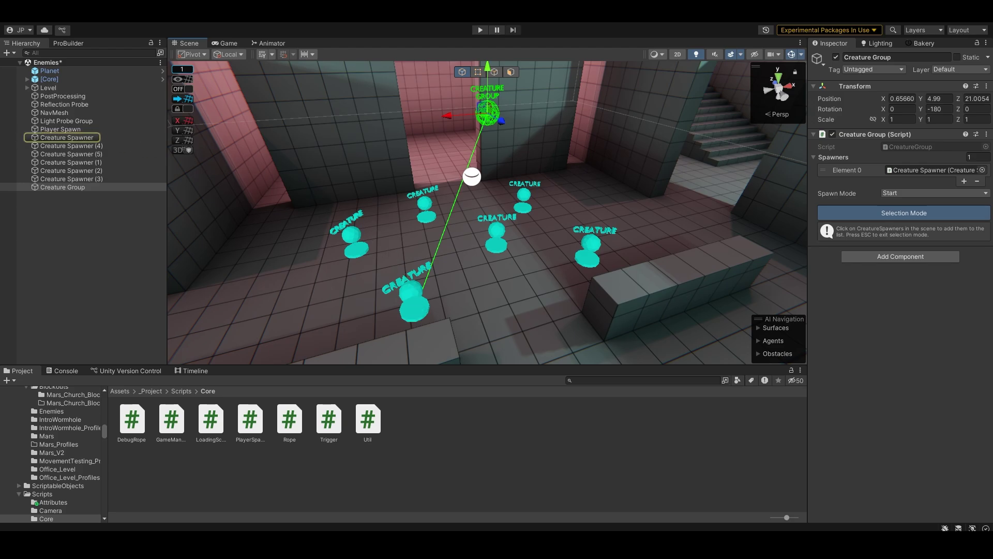
left_click(496, 238)
left_click(354, 241)
left_click(425, 208)
left_click(524, 199)
left_click(590, 249)
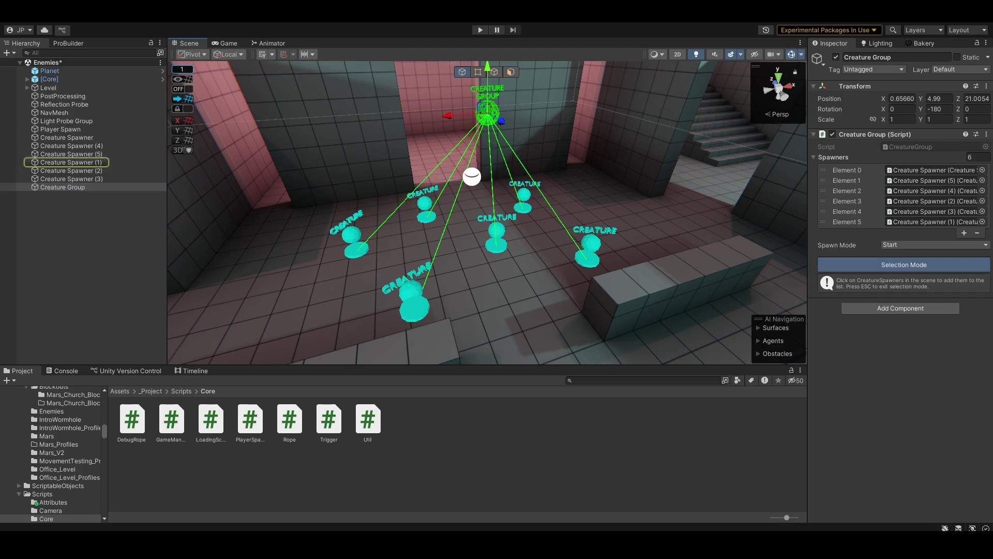
Step: Locate the group's first listed spawner and examine its Creature Group reference and script settings
left_click(926, 171)
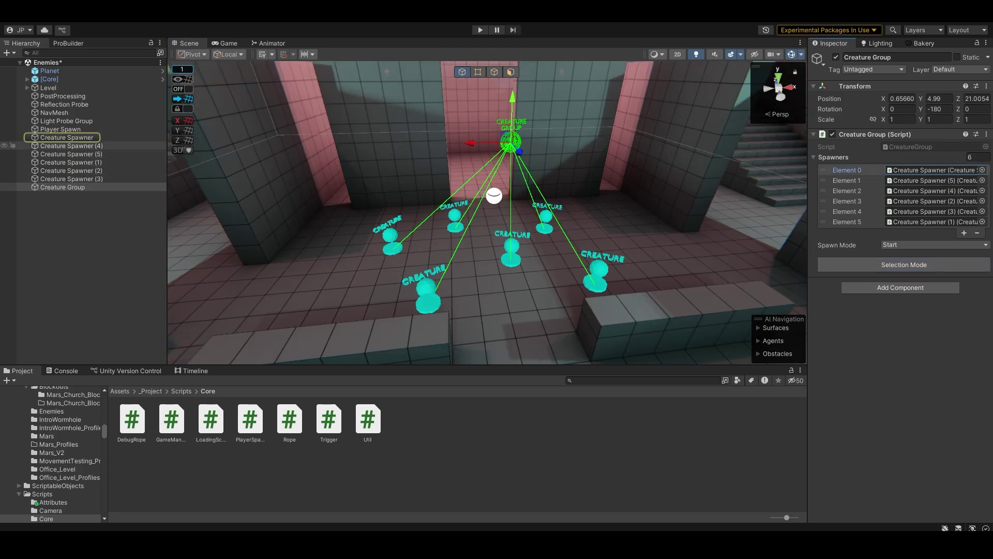
left_click(75, 137)
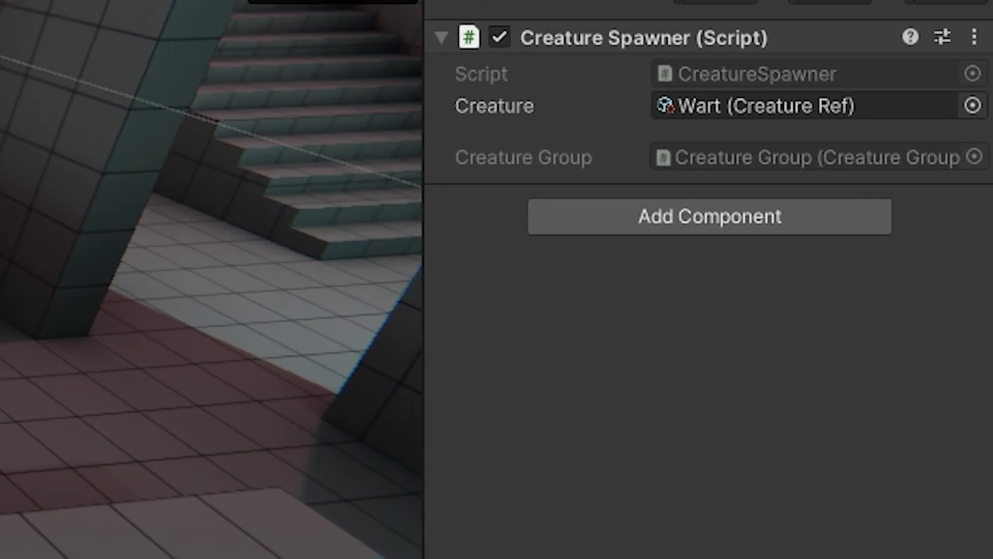
right_click_drag(487, 213, 439, 232)
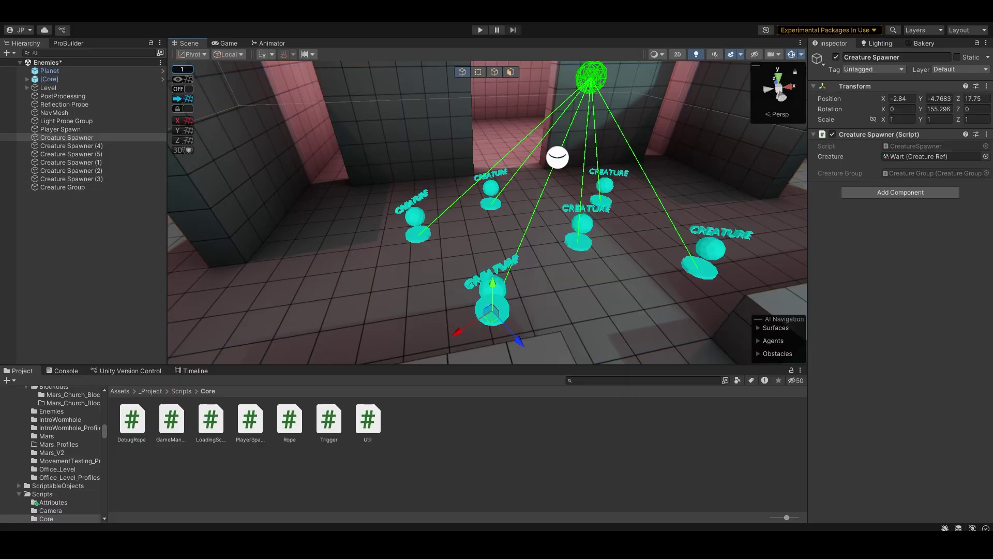
mouse_move(487, 213)
right_mouse_down()
mouse_move(472, 216)
mouse_move(527, 227)
mouse_move(487, 213)
mouse_move(496, 208)
right_mouse_up()
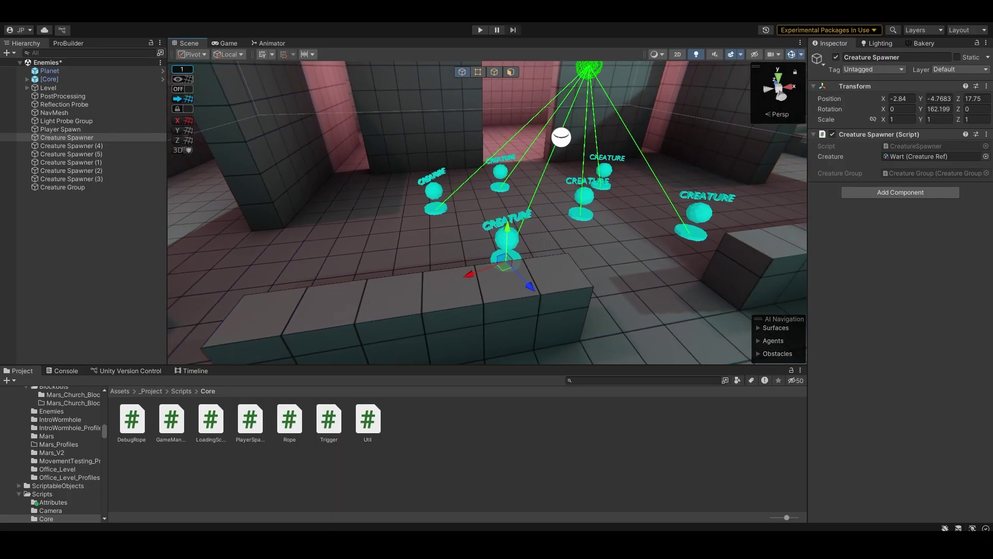
Step: Duplicate the grouped Creature Spawner and move the copy aside to check its group link and Spawn Mode
left_click_drag(505, 266, 505, 269)
key("ctrl+z")
right_click_drag(505, 269, 517, 251)
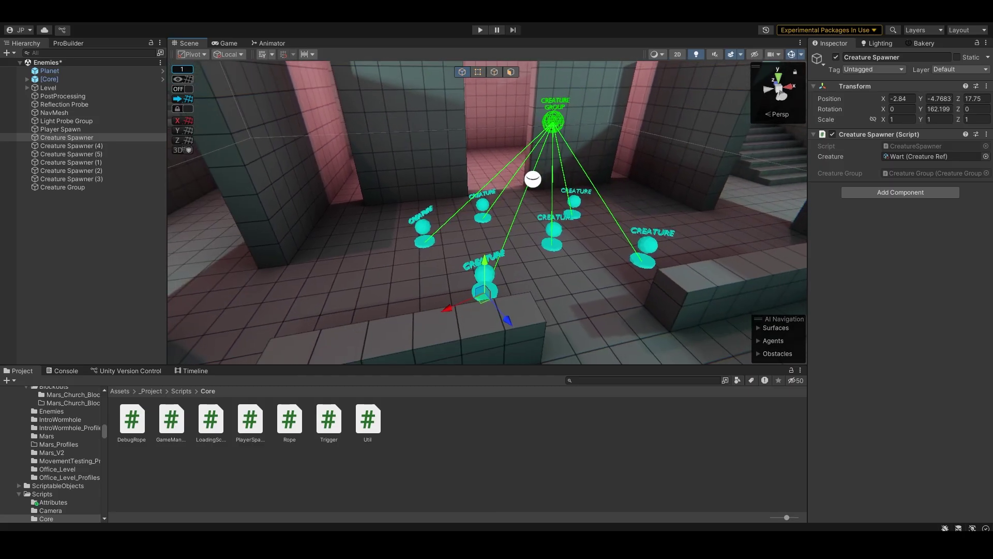
key("ctrl+d")
left_click_drag(485, 292, 358, 290)
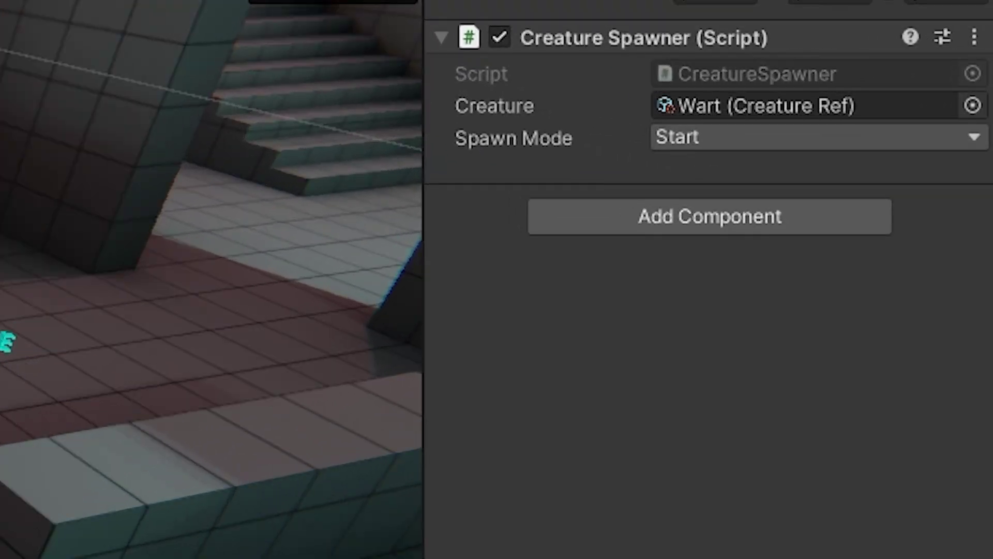
mouse_move(487, 212)
right_mouse_down()
mouse_move(518, 204)
mouse_move(489, 211)
right_mouse_up()
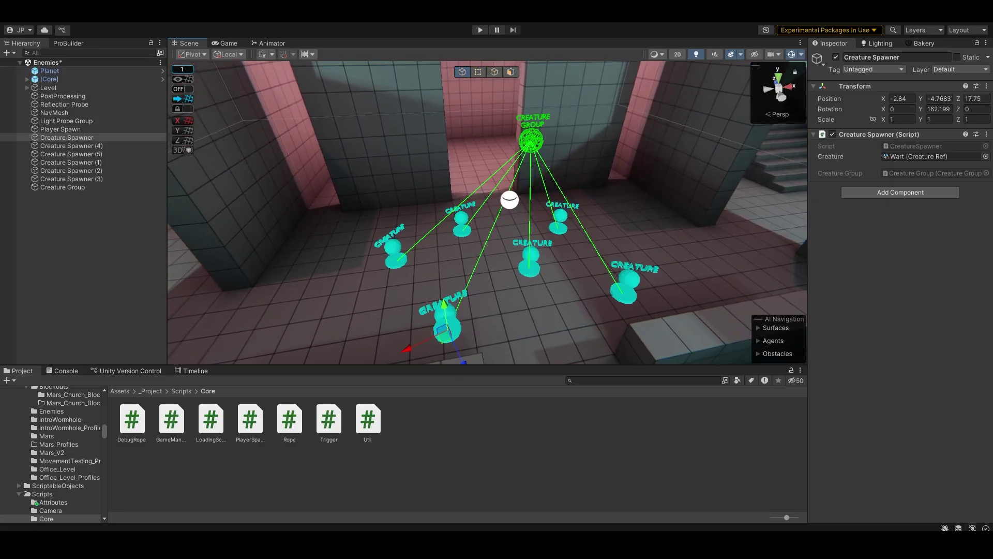
Step: Move the Creature Group to about X 0.46, Z 21.13 and collapse its Spawners list
left_click(63, 187)
left_click_drag(522, 196, 537, 192)
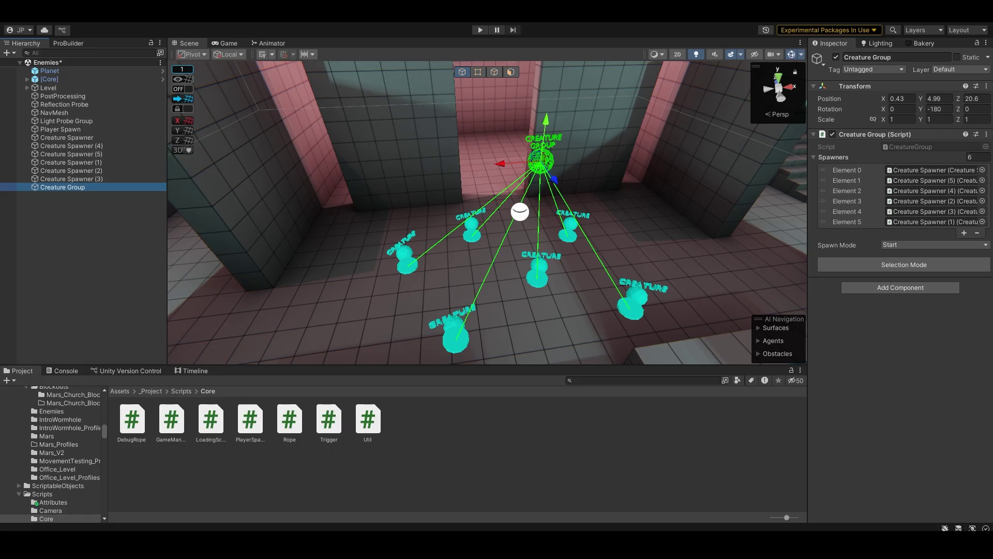
left_click(823, 157)
right_click_drag(610, 217, 590, 214)
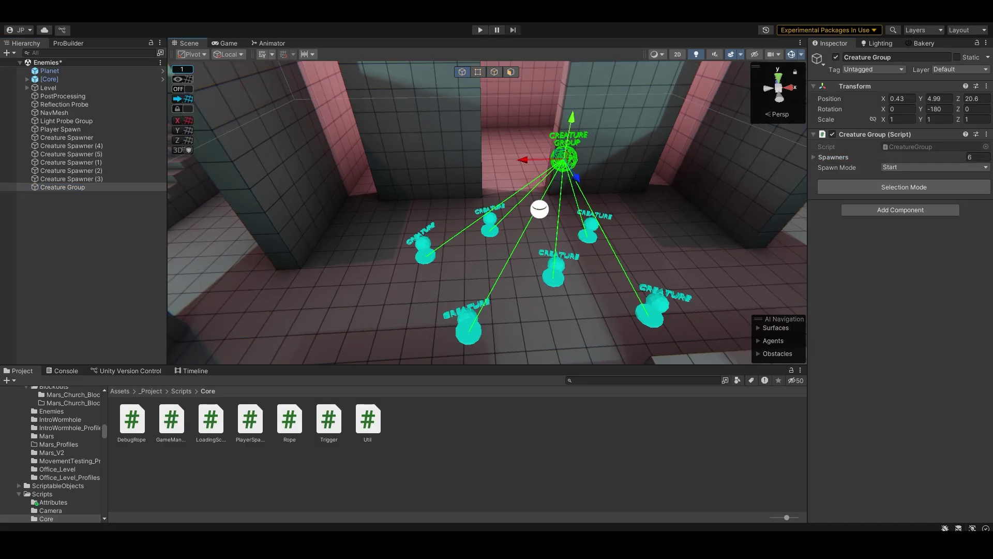
mouse_move(561, 162)
left_mouse_down()
mouse_move(575, 158)
mouse_move(561, 155)
left_mouse_up()
right_click_drag(561, 155, 541, 142)
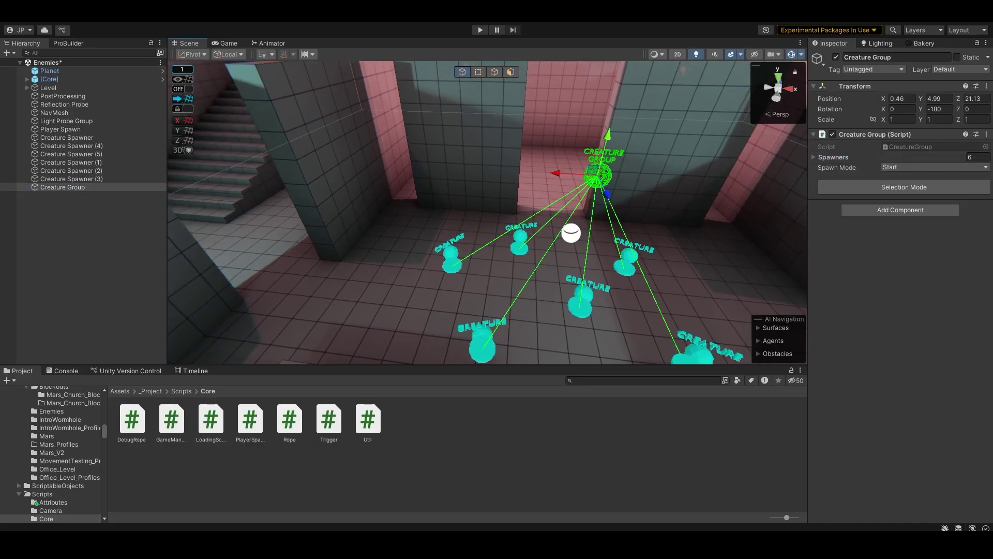
Step: Move the Creature Group to X 0.37, Z 20.87 and check the group link of the Creature Spawner nearest the stone block
left_click(823, 158)
left_click_drag(544, 170, 345, 227)
key("ctrl+d")
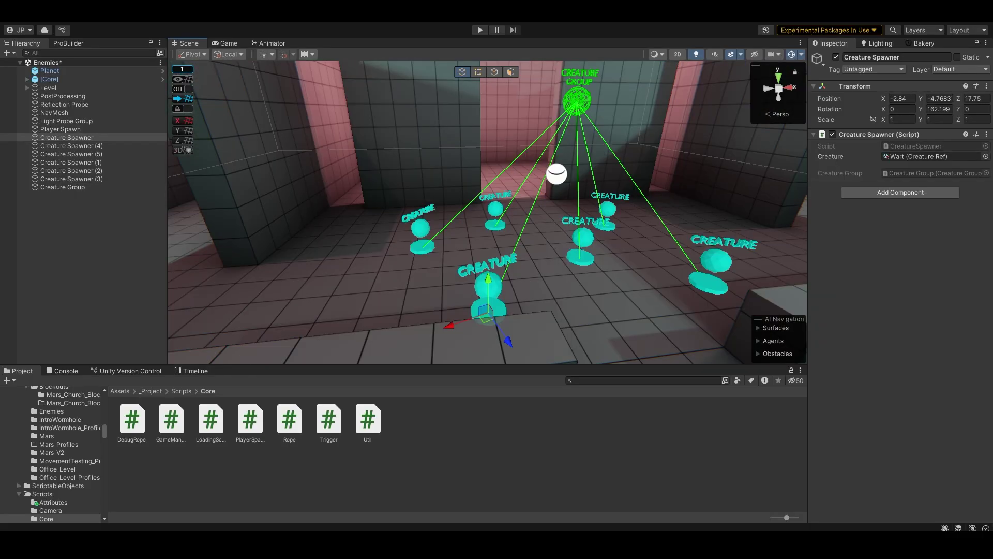
Step: Remove that Creature Spawner from the Creature Group's Spawners list using its Selection Mode
right_click_drag(488, 212, 512, 233)
left_click(62, 186)
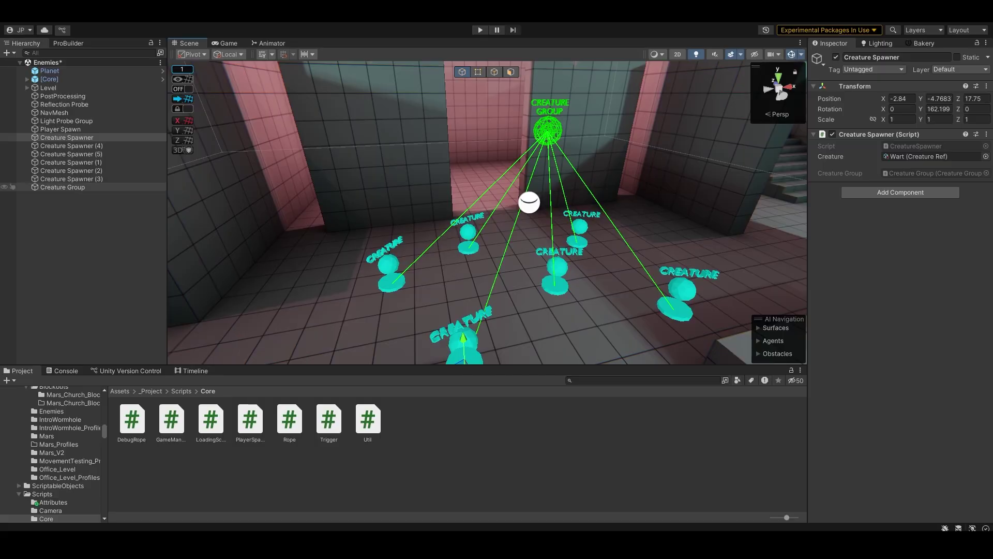
left_click(904, 264)
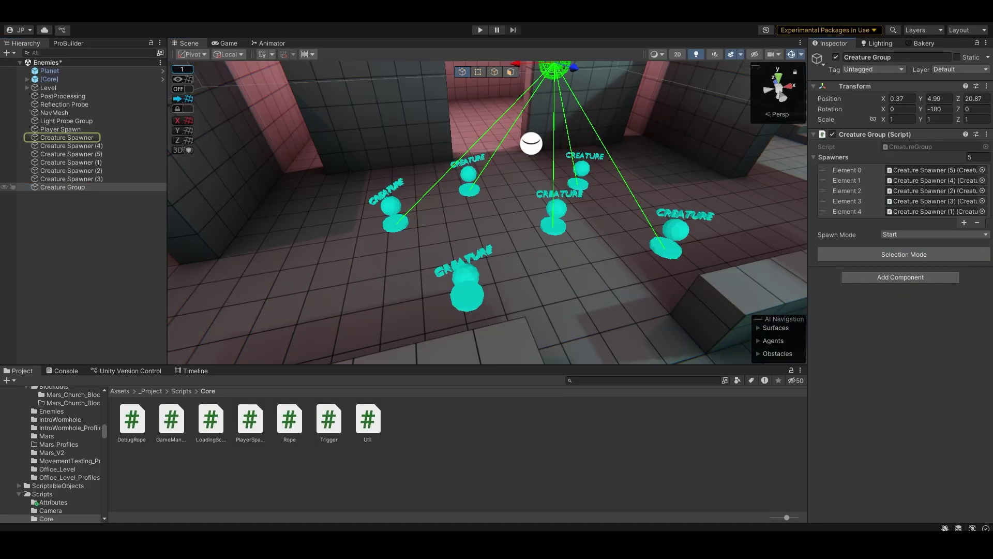
Step: Locate the Wart asset referenced by the ungrouped Creature Spawner and keep its Spawn Mode at Start
left_click(67, 137)
right_click_drag(486, 207, 501, 211)
left_click(926, 156)
left_click(926, 167)
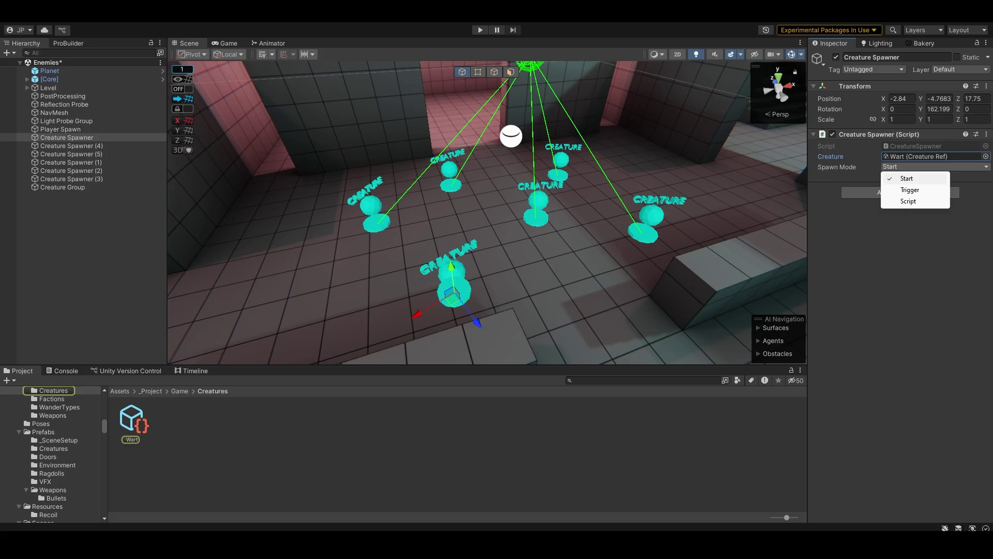
left_click(926, 178)
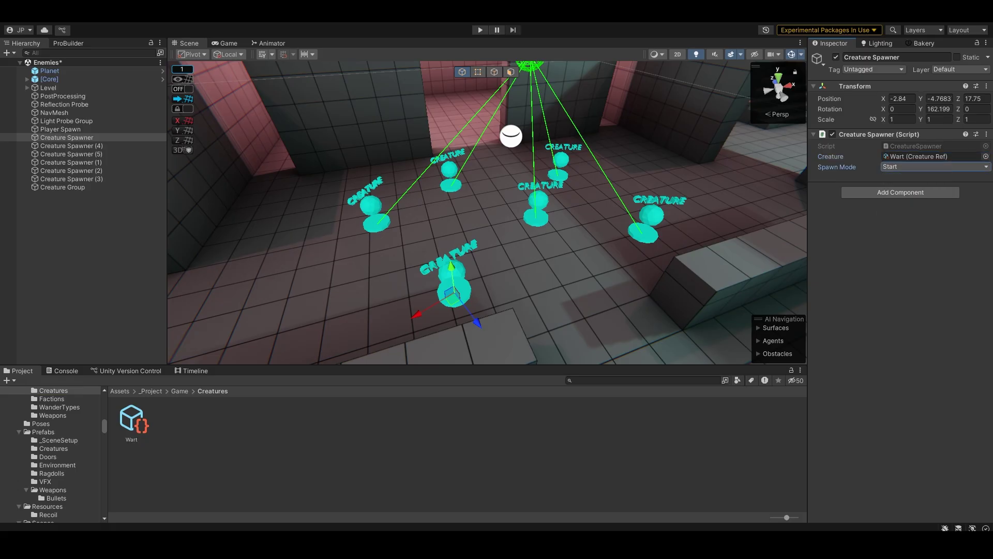
Step: Try the Trigger and Script spawn modes on the ungrouped Creature Spawner
left_click(926, 166)
left_click(910, 190)
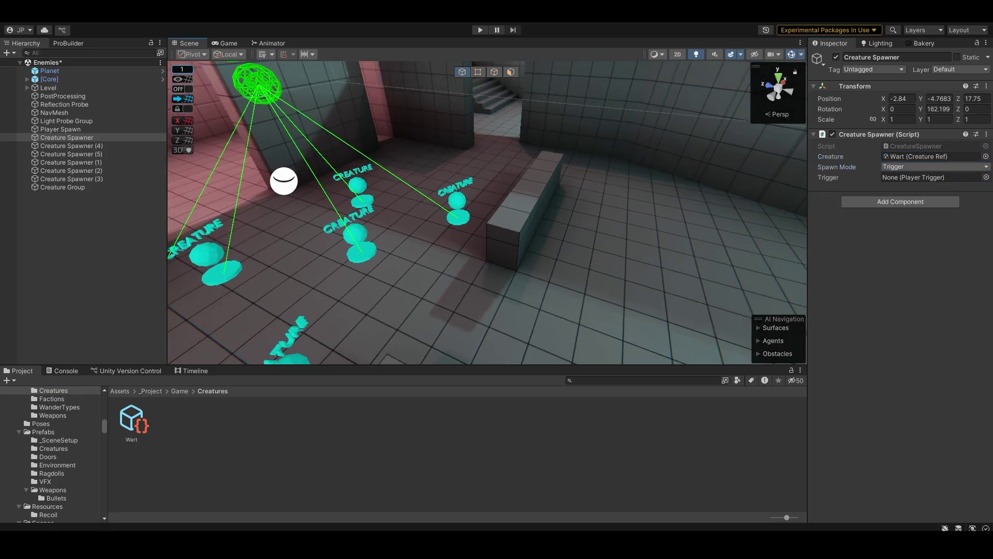
left_click(934, 166)
left_click(909, 200)
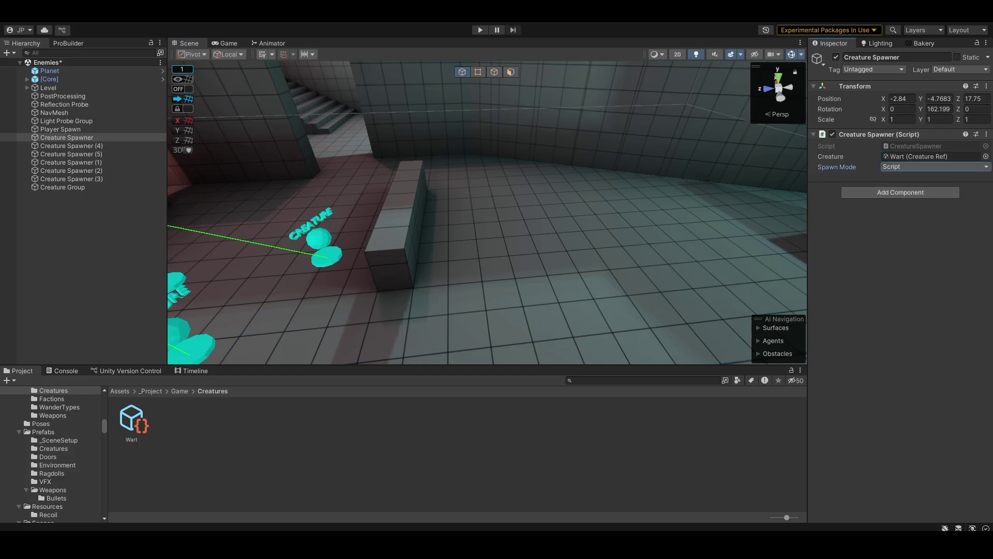
Step: Set the Creature Group's Spawn Mode to Trigger and create an Axiom Player Trigger in the scene
left_click(934, 166)
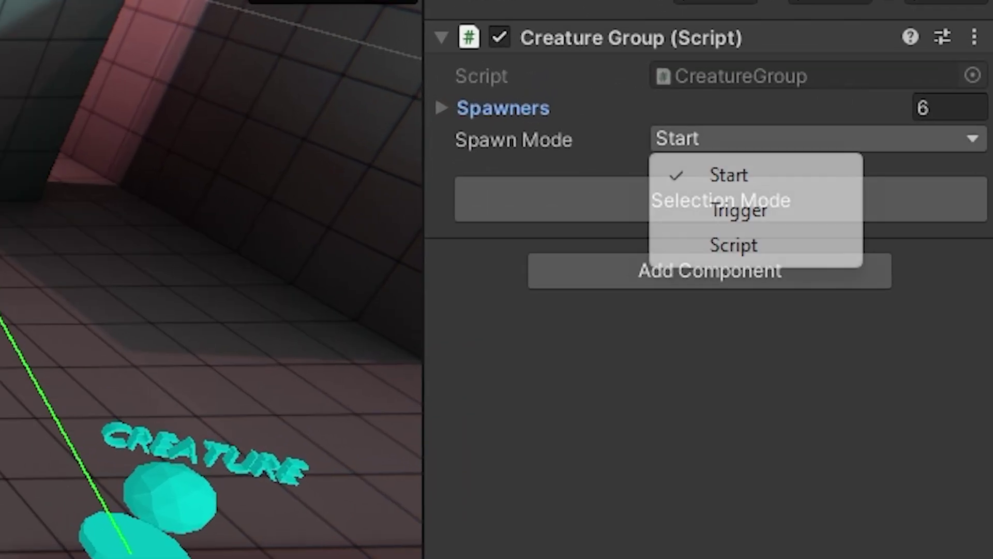
left_click(739, 210)
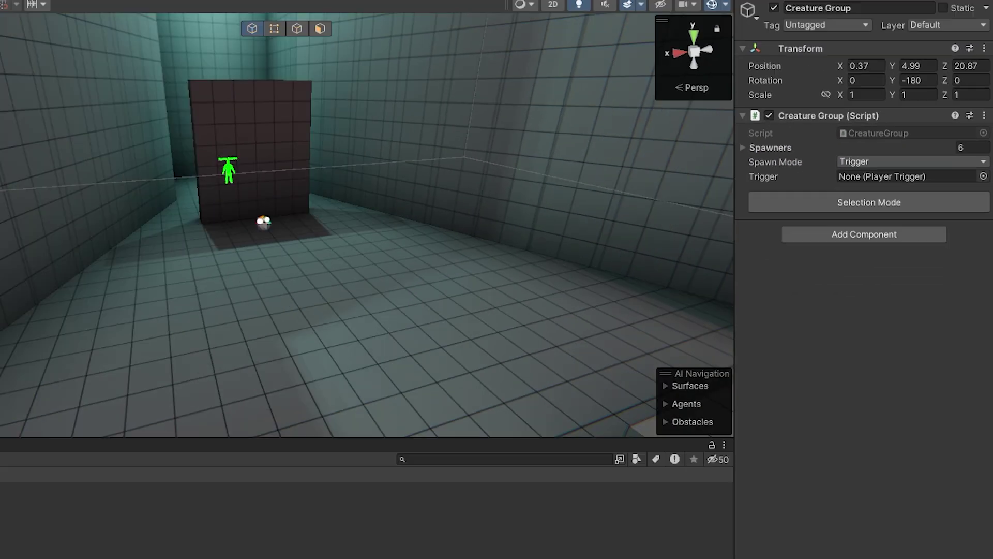
right_click(3, 3)
mouse_move(78, 304)
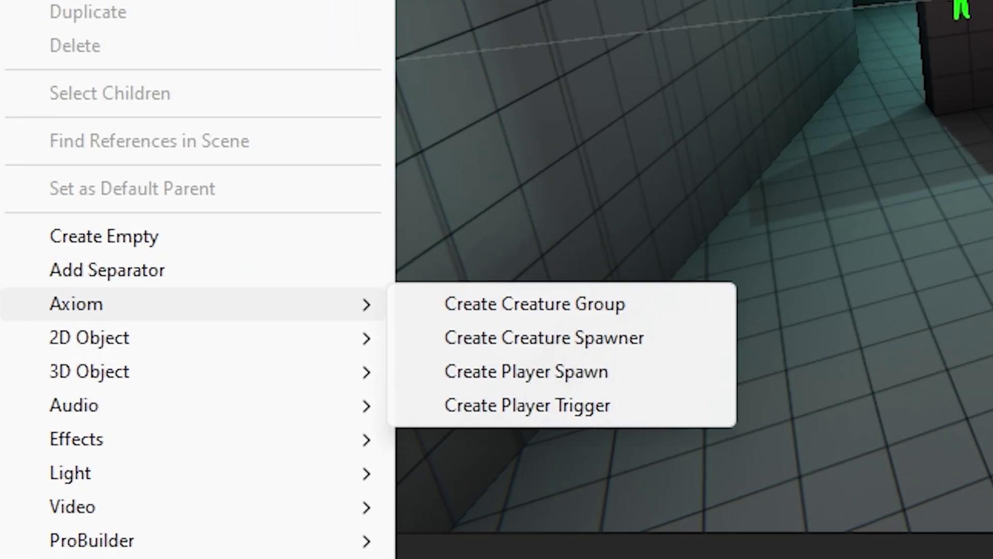
left_click(528, 405)
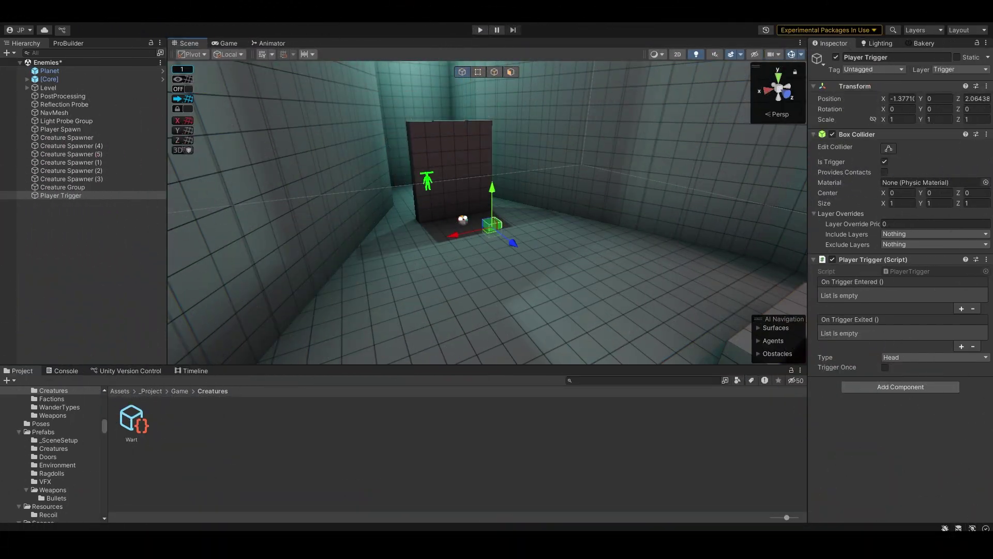
Step: Set the Player Trigger's Type to Head and stretch its box collider upward to about 18.32 high, with the object at Y 0.42
left_click(935, 358)
left_click(908, 369)
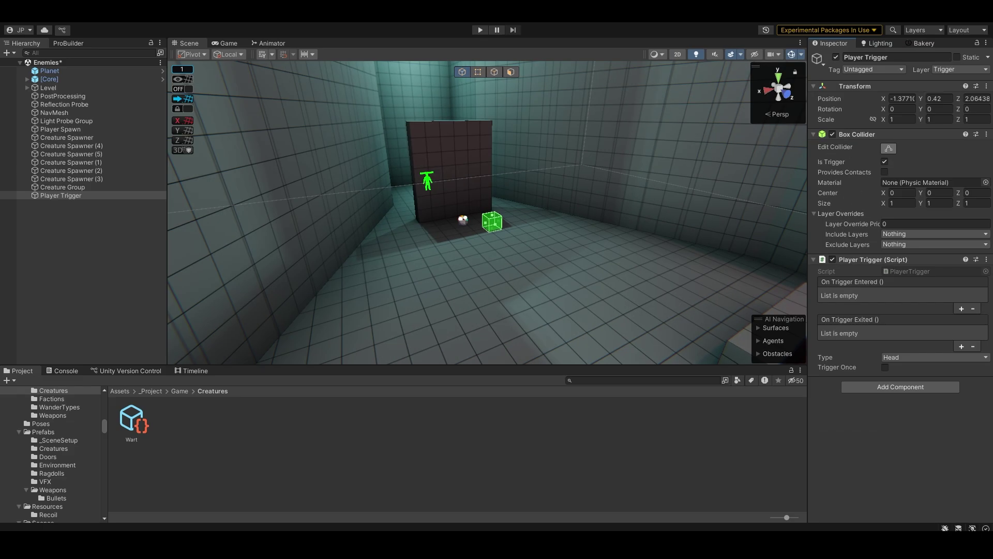
left_click_drag(492, 211, 493, 36)
right_click_drag(494, 155, 475, 116)
key("s")
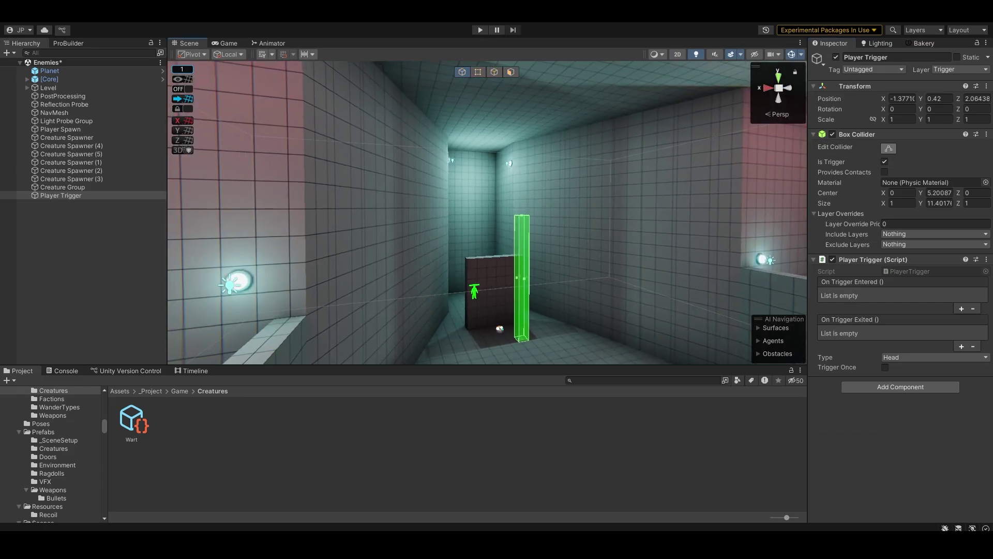
left_click_drag(522, 214, 522, 138)
Step: Move the Player Trigger to Z 12.12, in front of the spawner area, and widen its collider symmetrically to about 20.31 along X
left_click_drag(517, 239, 415, 243, "alt")
key("w")
right_click_drag(415, 243, 514, 285)
key("s")
left_click_drag(460, 255, 585, 300)
left_click_drag(584, 300, 591, 303)
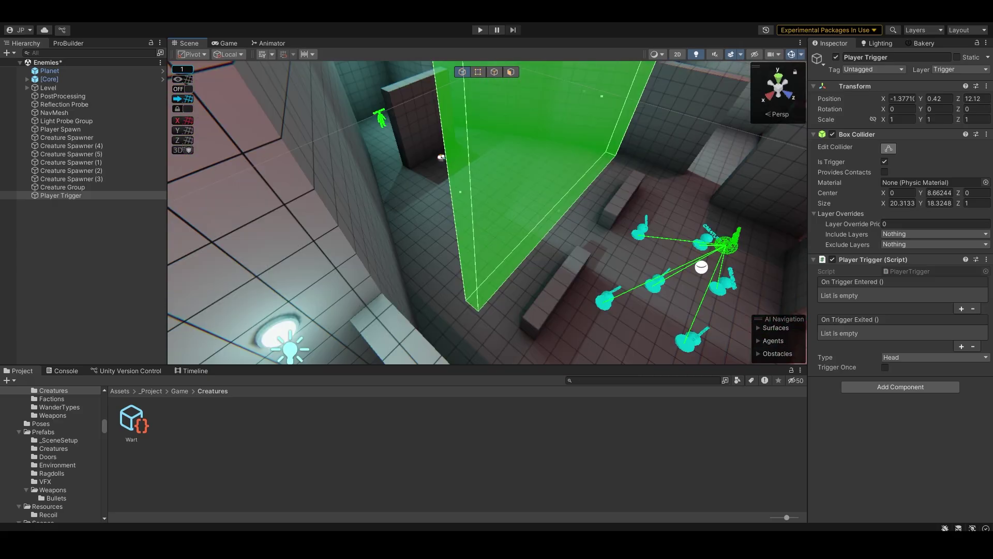
Step: Widen the Player Trigger's collider to about 28.34 along X so it spans the room, and finish editing the collider
left_click_drag(461, 192, 351, 272)
left_click(326, 289)
right_click_drag(326, 289, 352, 274)
left_click(352, 274)
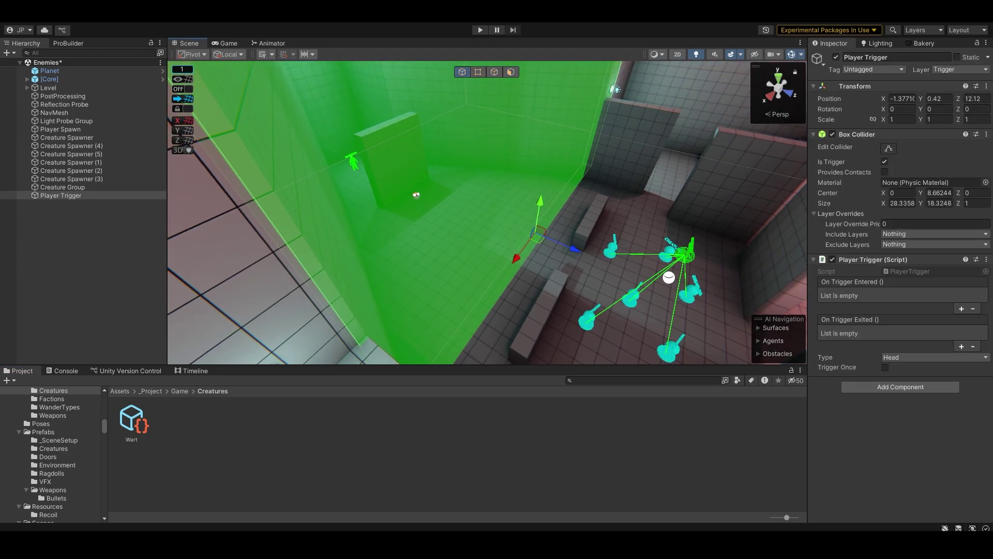
Step: Enable Trigger Once on the Player Trigger and assign it as the Creature Group's Trigger
left_click(885, 367)
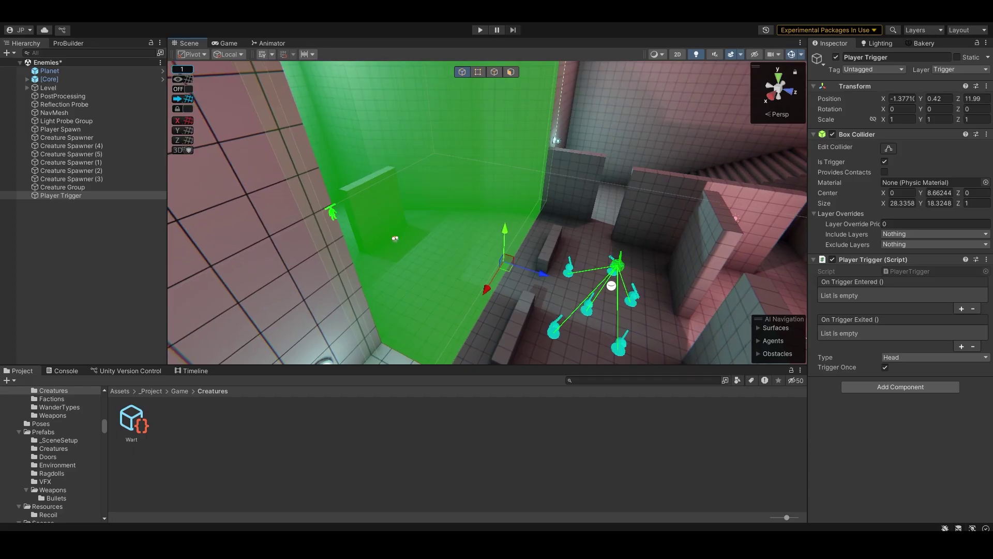
left_click_drag(61, 196, 921, 176)
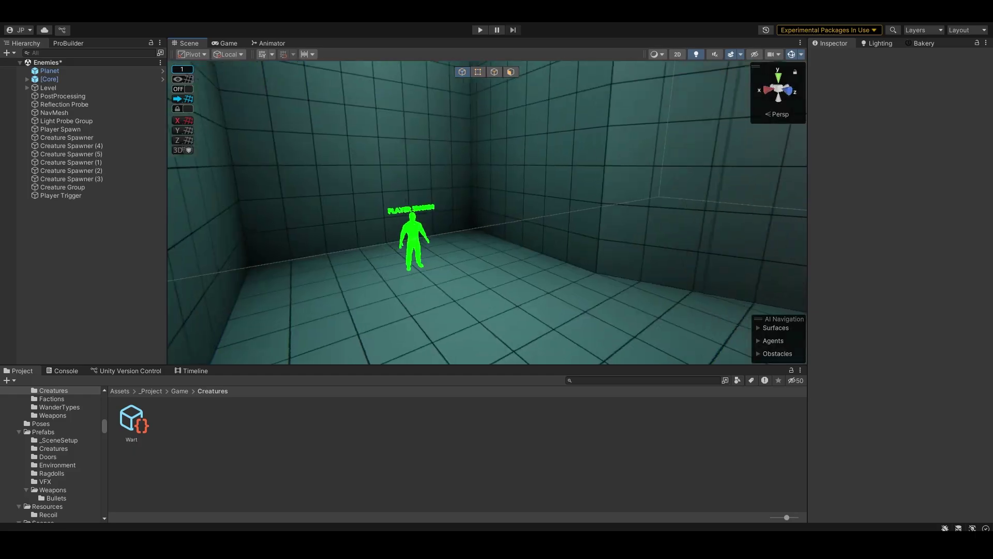
Step: Run the level in Play mode and walk the player from the spawn room around the dividing wall
key("w")
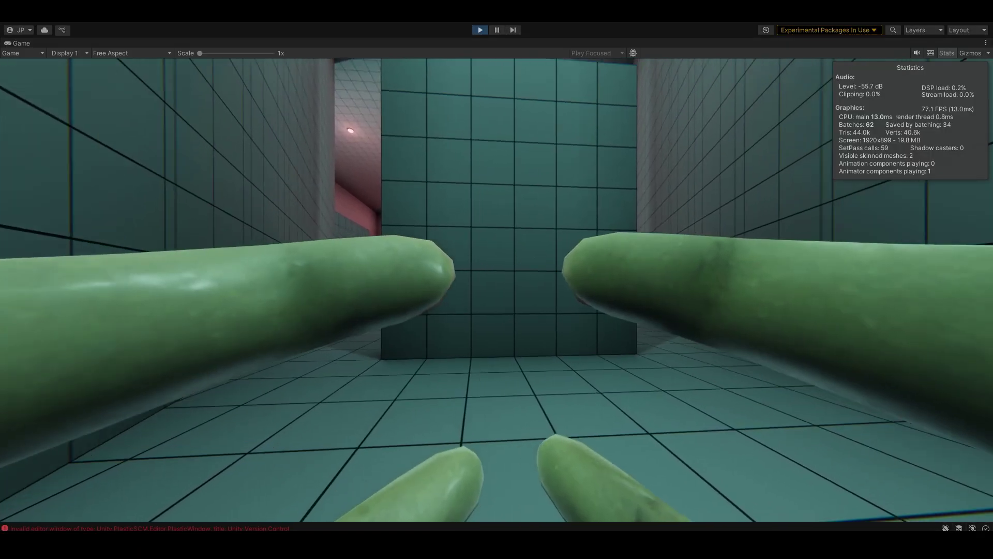
key("s")
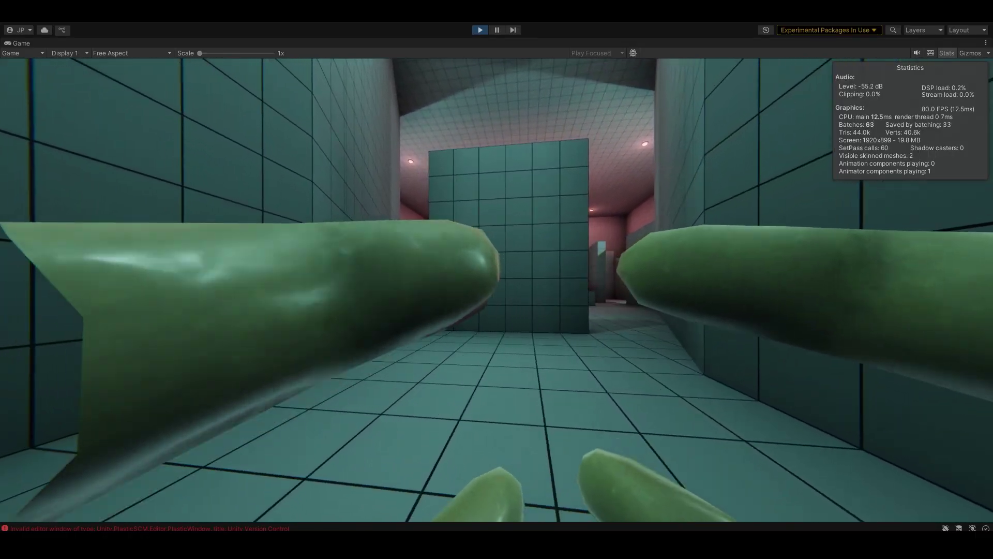
key("w")
key("w")
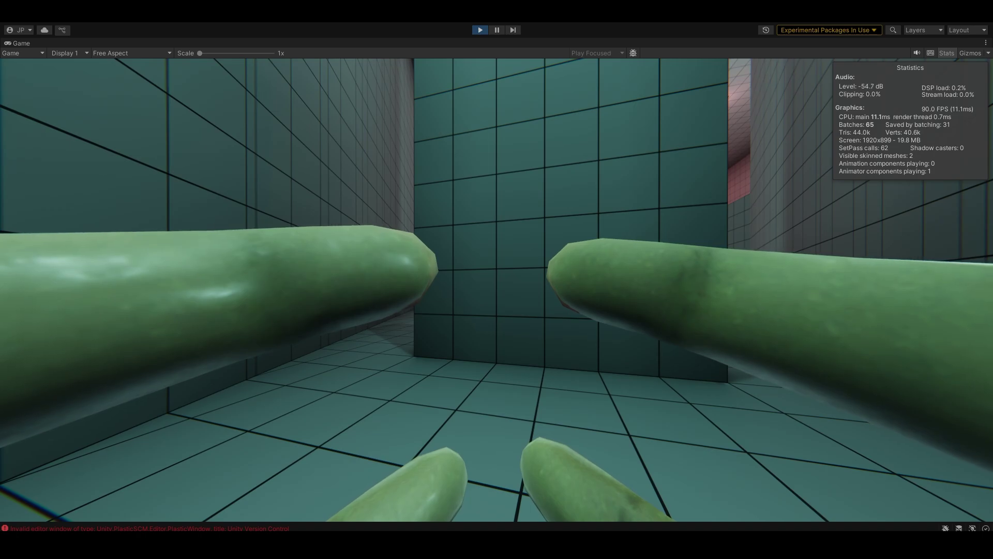
key("a")
key("w")
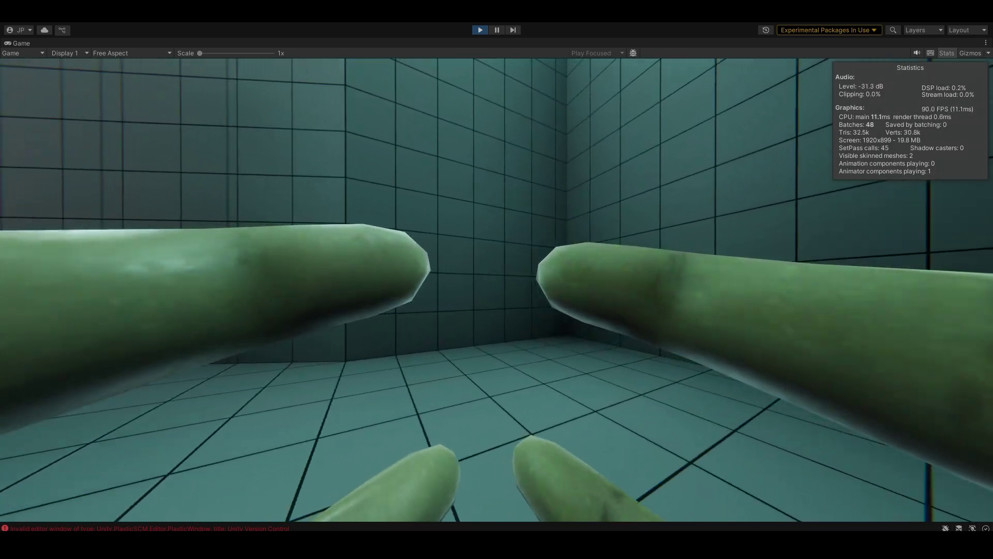
key("w")
key("w")
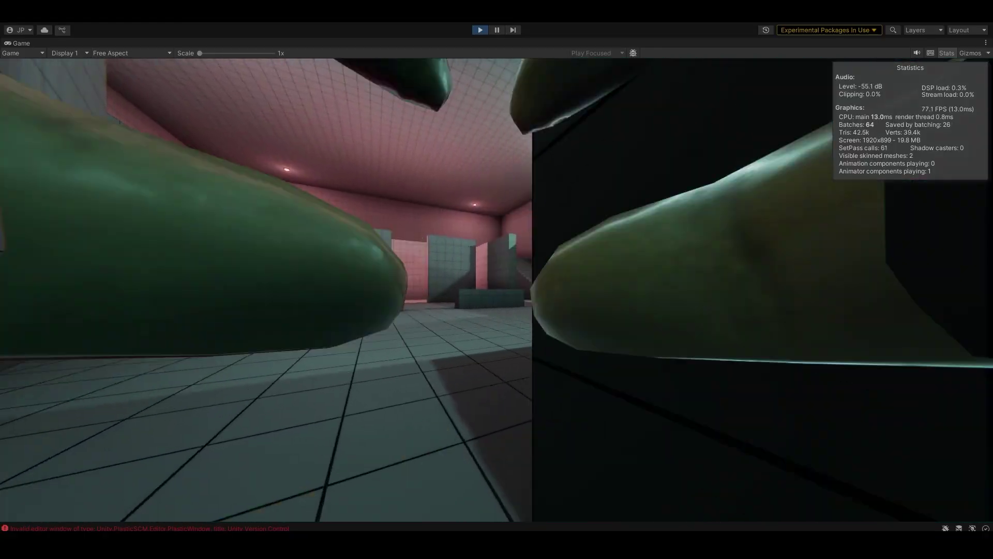
Step: Walk the player through the trigger volume and around the spawner area to test the group's triggered creature spawning
key("w")
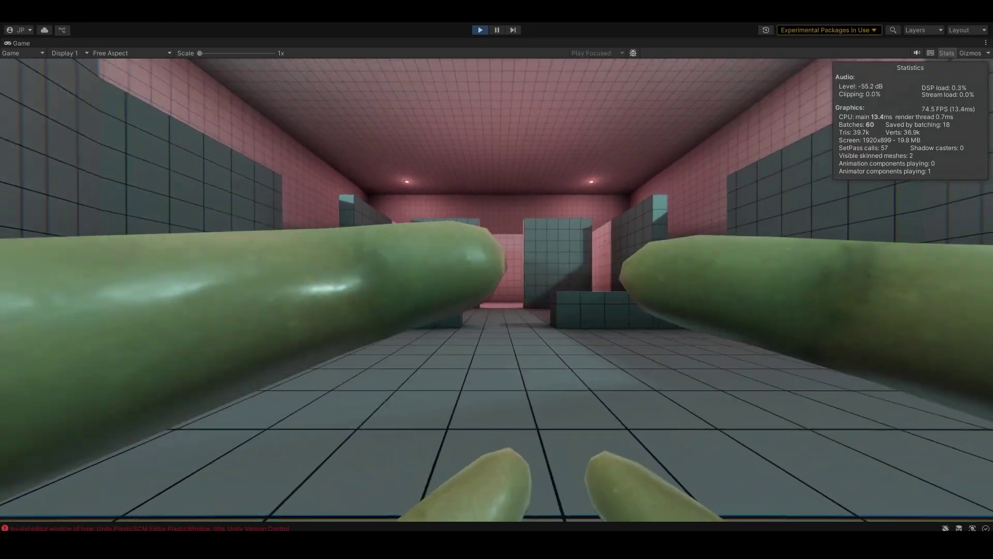
key("s")
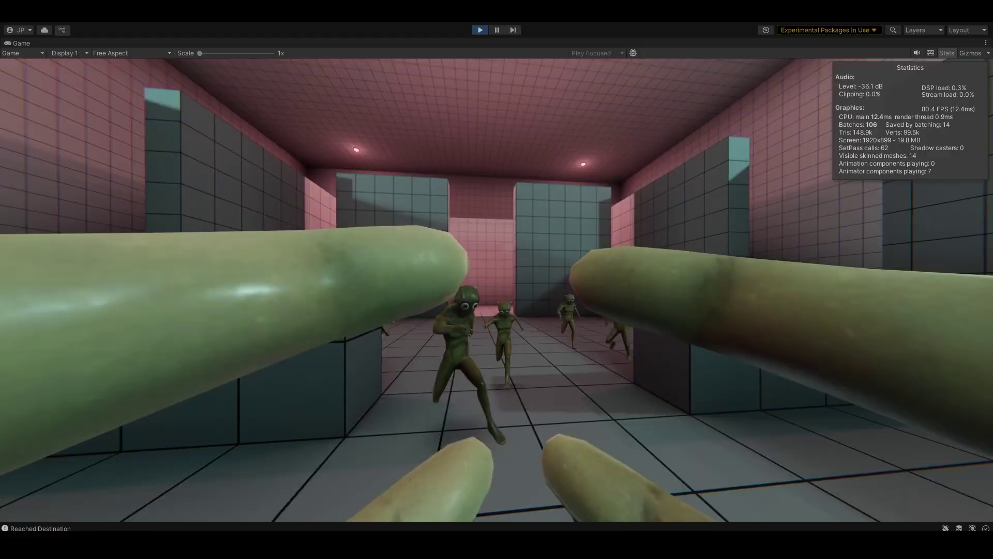
key("w")
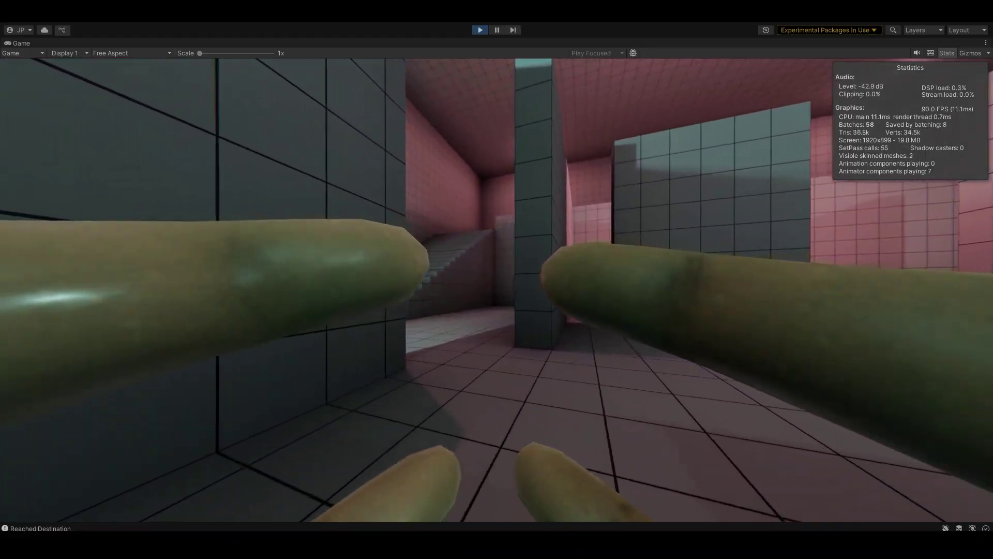
key("w")
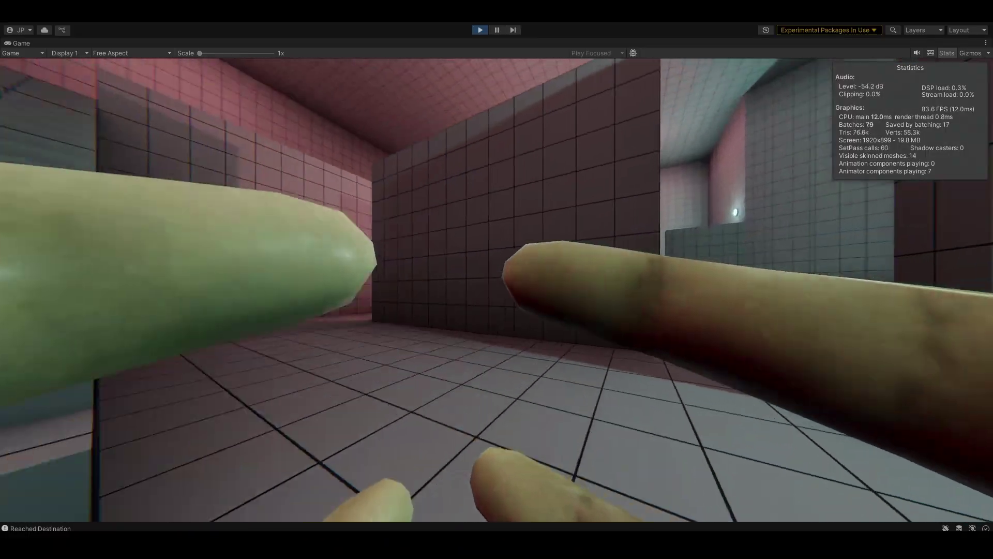